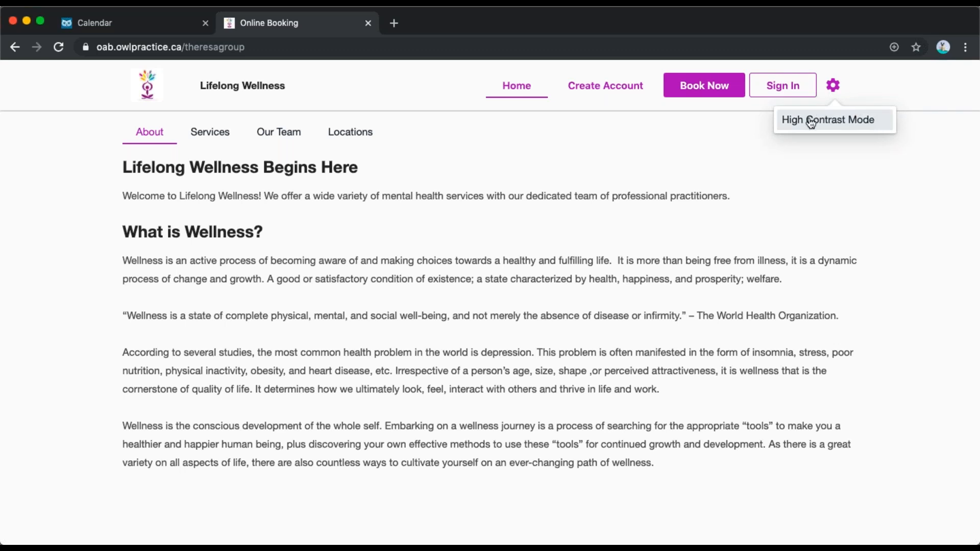
Try high contrast mode on the online booking site and restore the standard colour scheme
{"action": "left_click", "coordinate": [824, 121]}
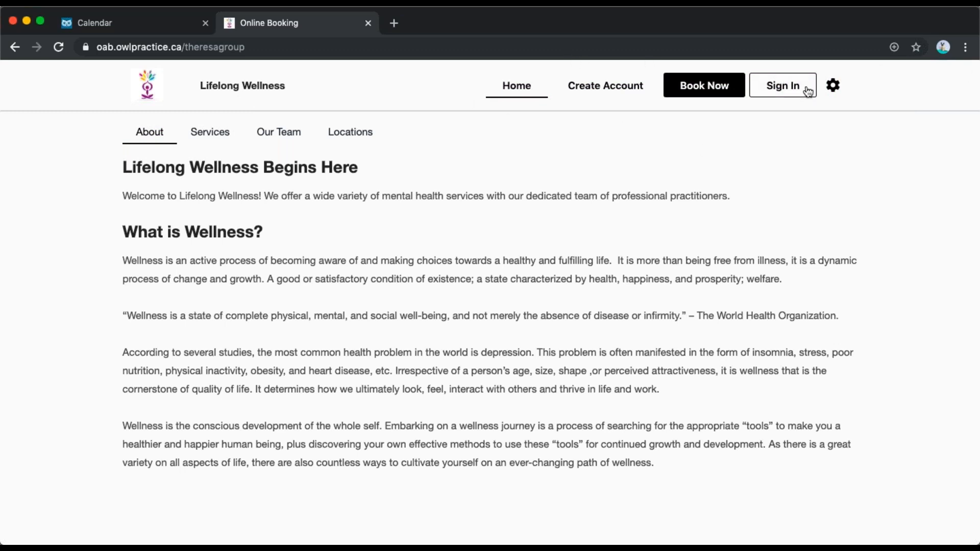
{"action": "left_click", "coordinate": [835, 85]}
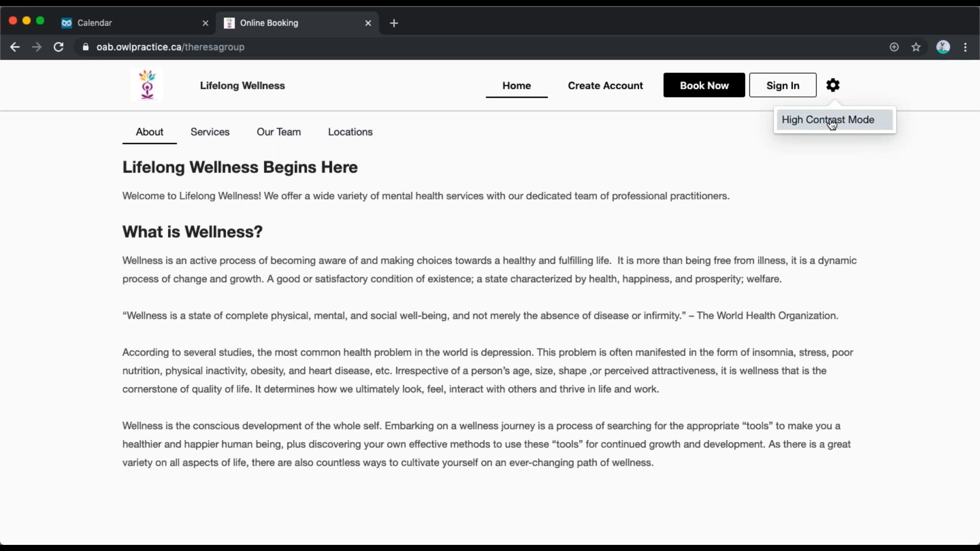
{"action": "left_click", "coordinate": [797, 120]}
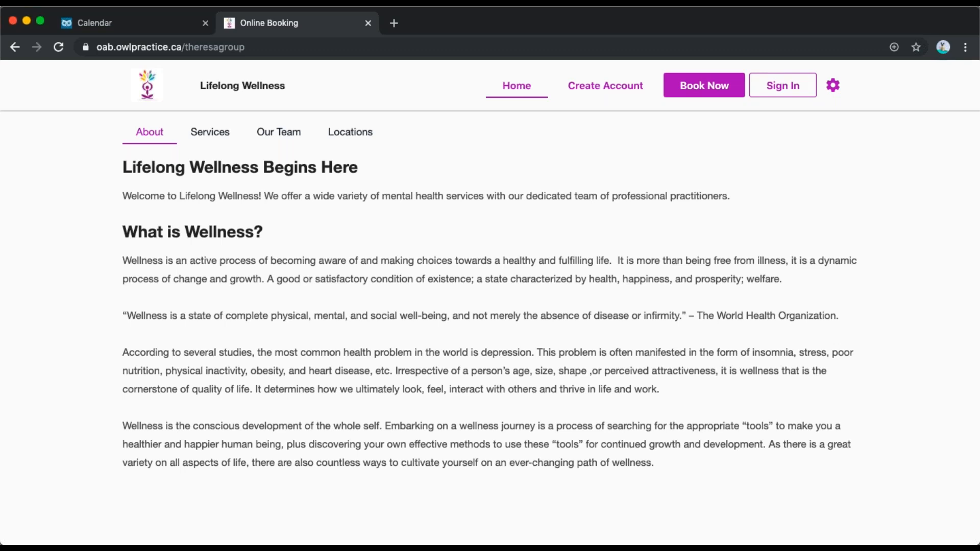
Sign in to the online booking site with the client's e-mail and account password
{"action": "left_click", "coordinate": [783, 93]}
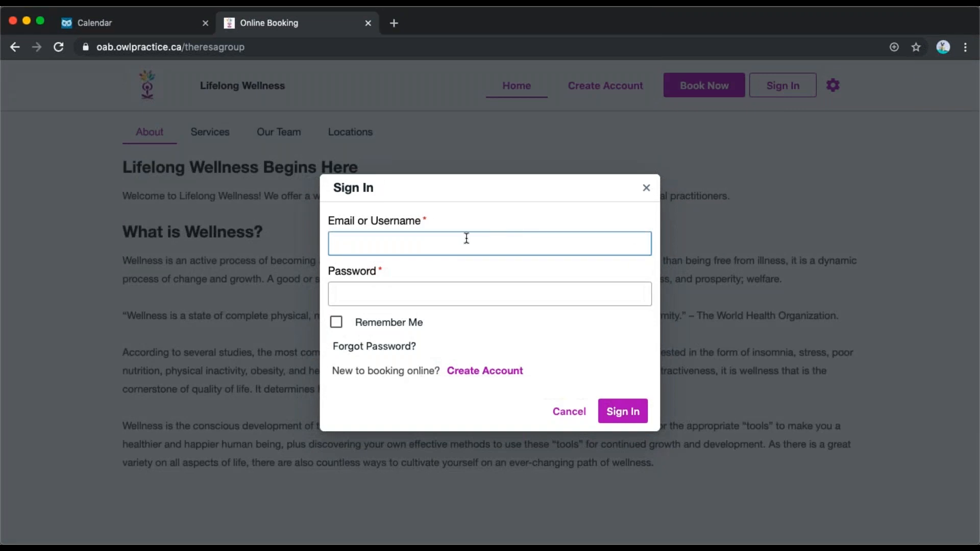
{"action": "left_click", "coordinate": [466, 240]}
{"action": "left_click", "coordinate": [432, 295]}
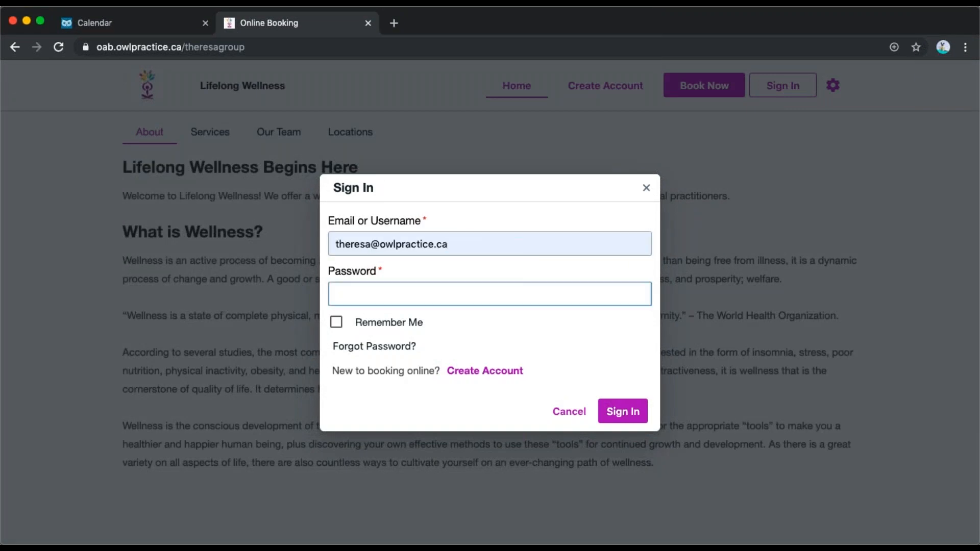
{"action": "type", "text": "••••••"}
{"action": "left_click", "coordinate": [619, 409]}
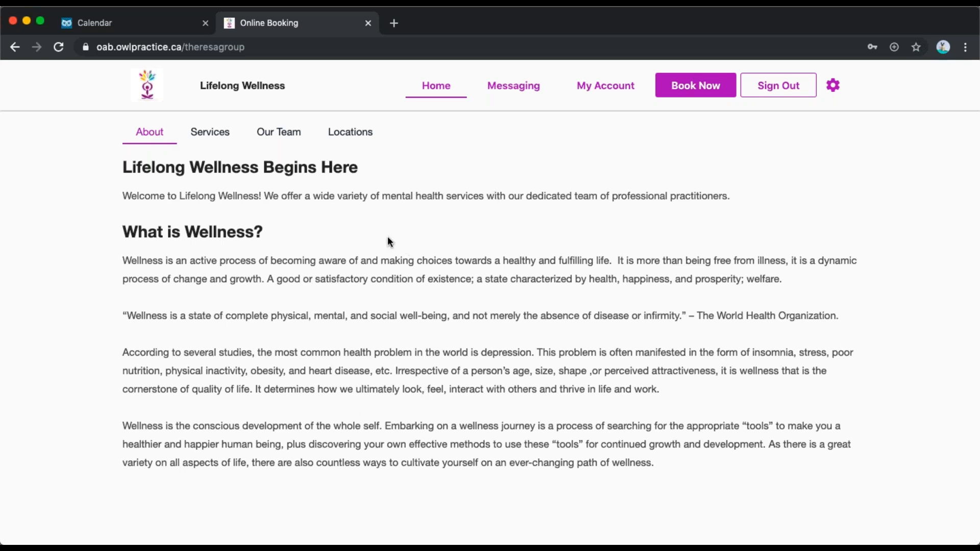
Review the practice's Services, Our Team and Locations pages
{"action": "left_click", "coordinate": [199, 134]}
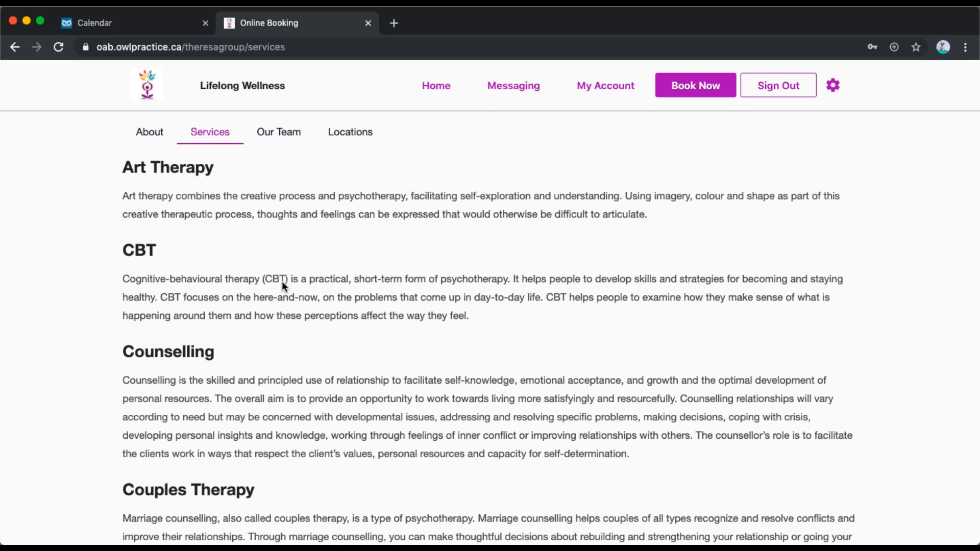
{"action": "left_click", "coordinate": [269, 131]}
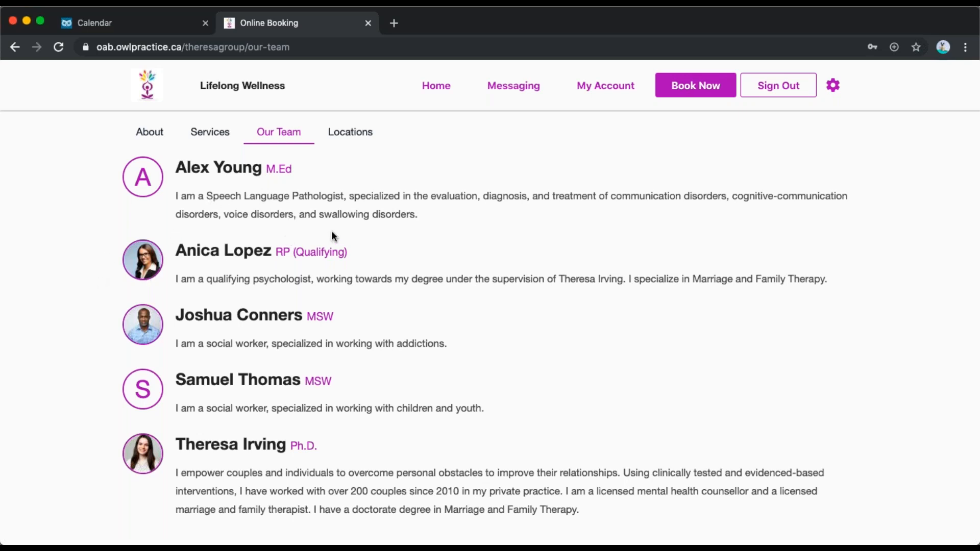
{"action": "left_click", "coordinate": [359, 140]}
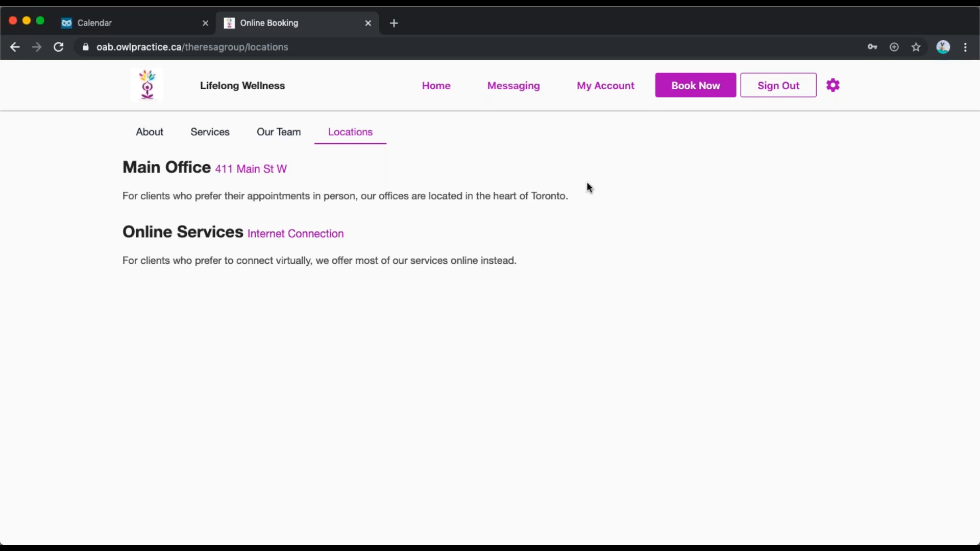
Open the appointment booking form and check which therapists offer CBT at the Main Office, clearing the service choice again
{"action": "left_click", "coordinate": [698, 91]}
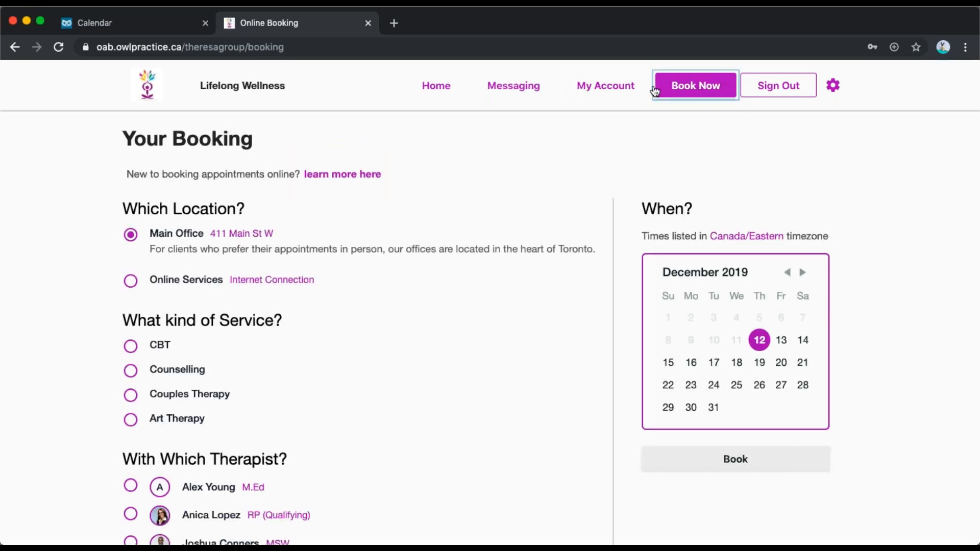
{"action": "scroll", "coordinate": [445, 221], "scroll_direction": "down", "scroll_amount": 1}
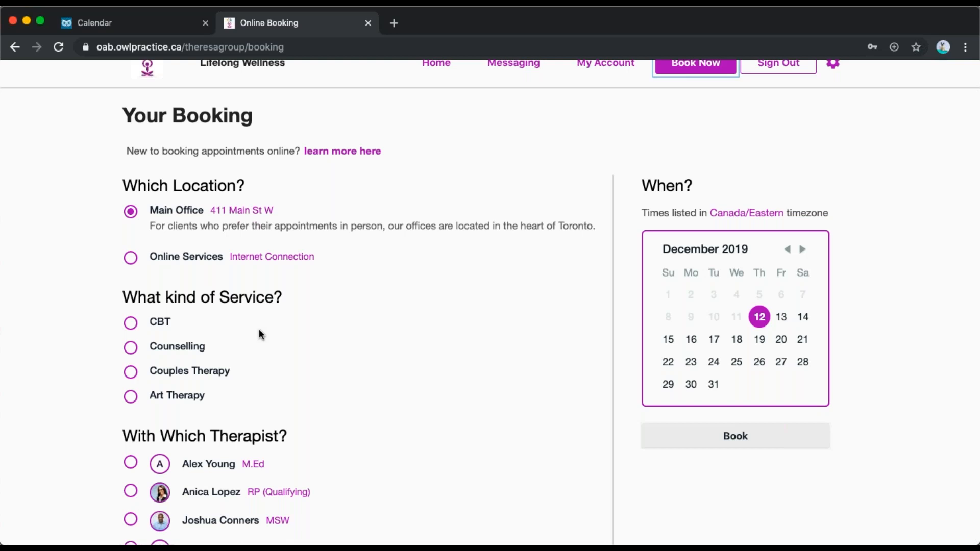
{"action": "left_click", "coordinate": [157, 322]}
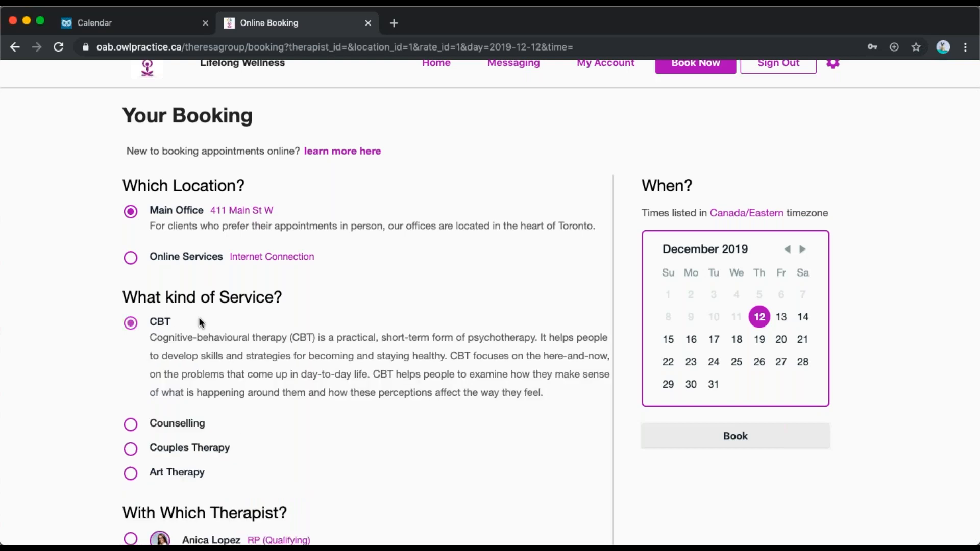
{"action": "scroll", "coordinate": [283, 332], "scroll_direction": "down", "scroll_amount": 2}
{"action": "scroll", "coordinate": [284, 332], "scroll_direction": "down", "scroll_amount": 1}
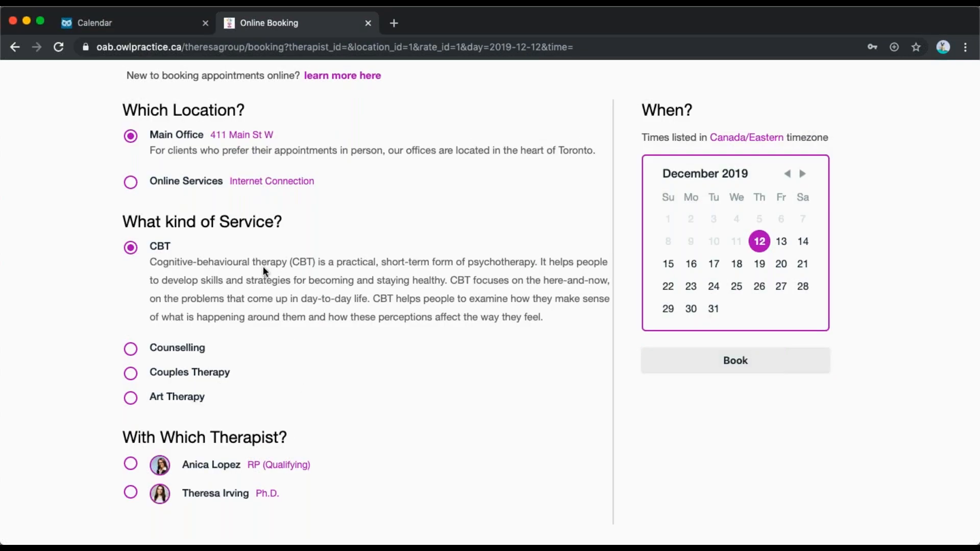
{"action": "left_click", "coordinate": [130, 248]}
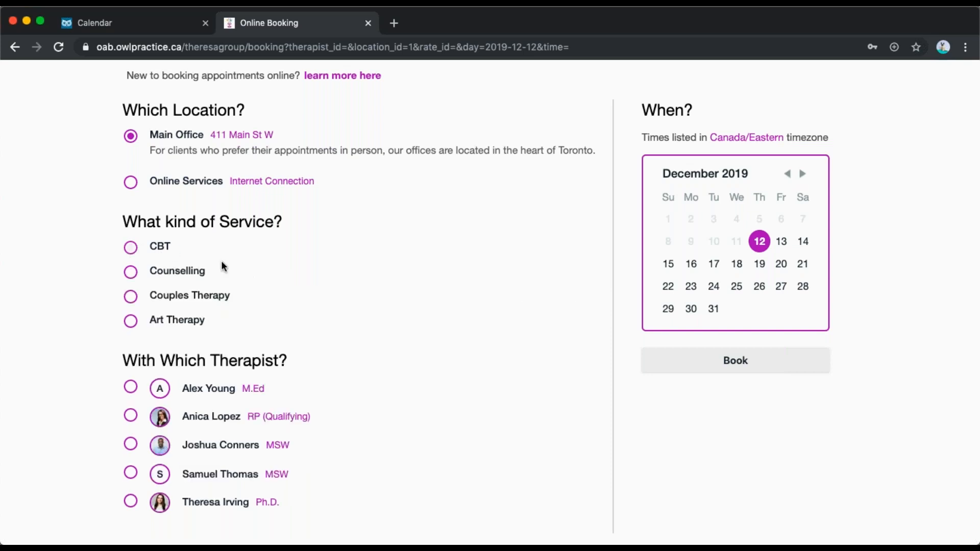
Choose the Ph.D. therapist for the booking and select CBT as the service
{"action": "left_click", "coordinate": [131, 417]}
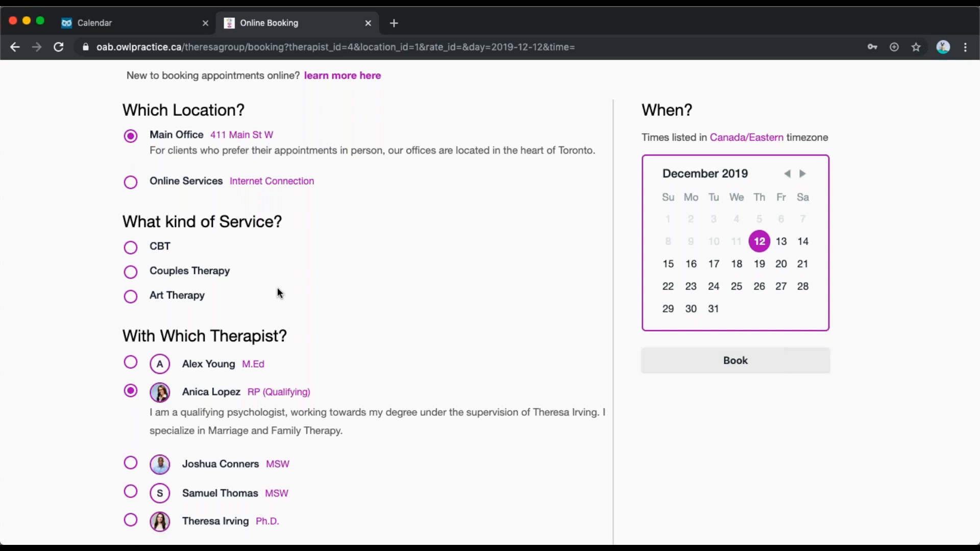
{"action": "left_click", "coordinate": [131, 520]}
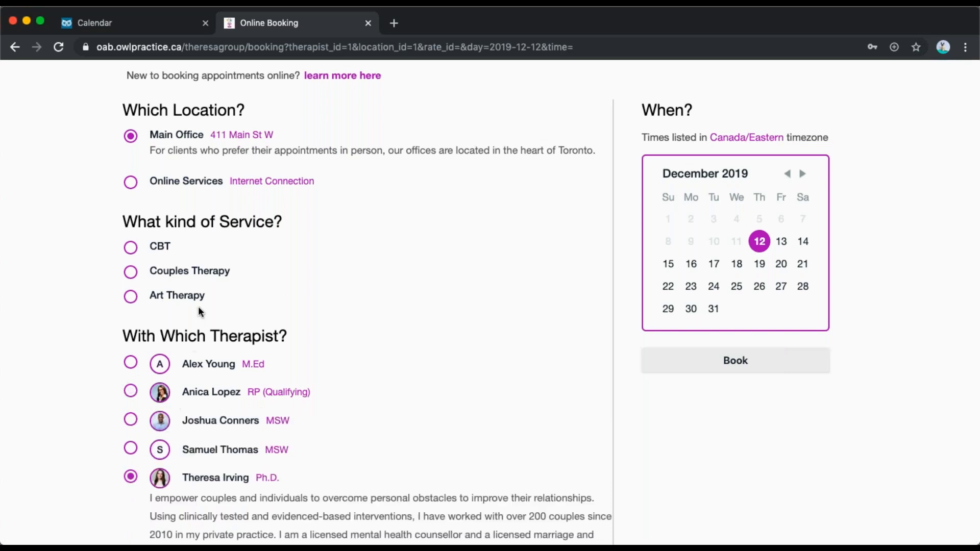
{"action": "left_click", "coordinate": [131, 272]}
{"action": "left_click", "coordinate": [131, 248]}
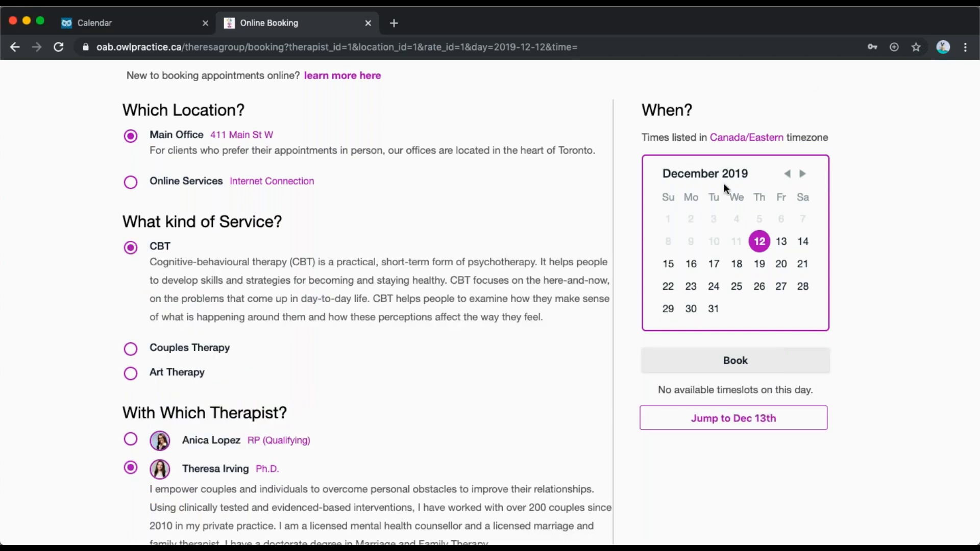
Book and confirm the CBT session for December 25, 2019 at 12:00 p.m
{"action": "left_click", "coordinate": [733, 291]}
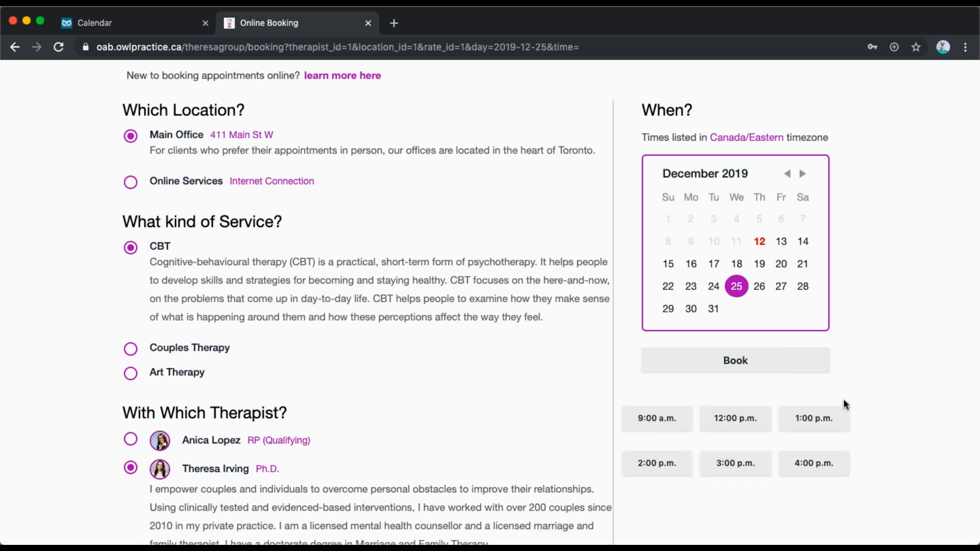
{"action": "left_click", "coordinate": [731, 429]}
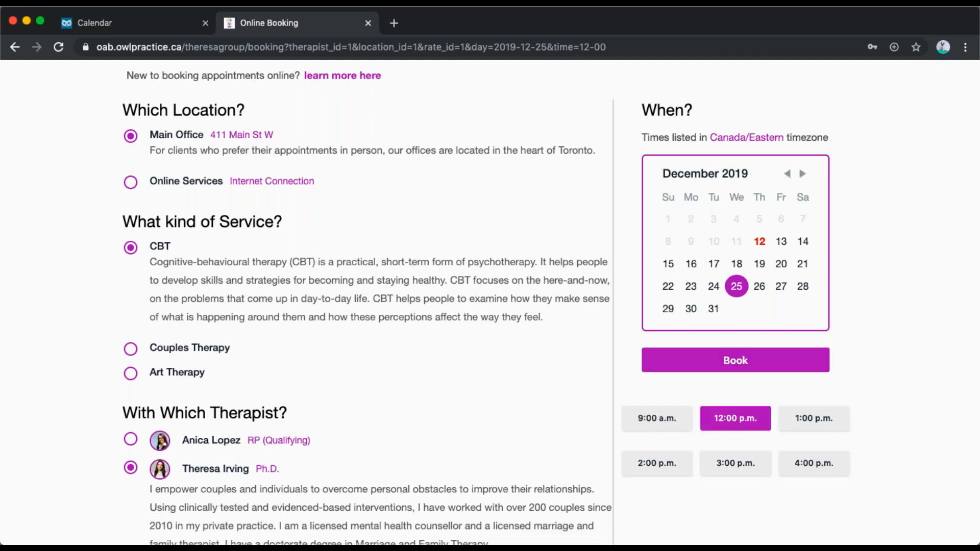
{"action": "left_click", "coordinate": [769, 366]}
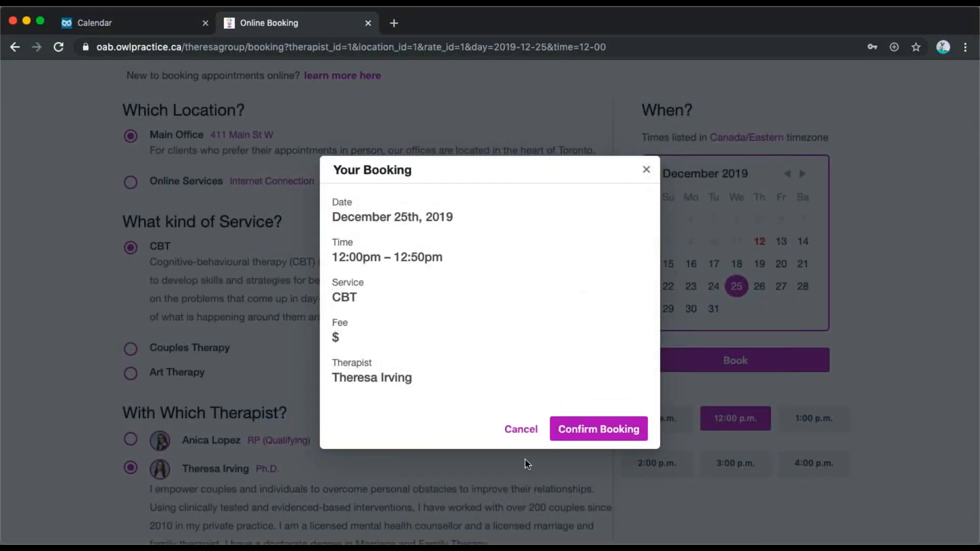
{"action": "left_click", "coordinate": [600, 436]}
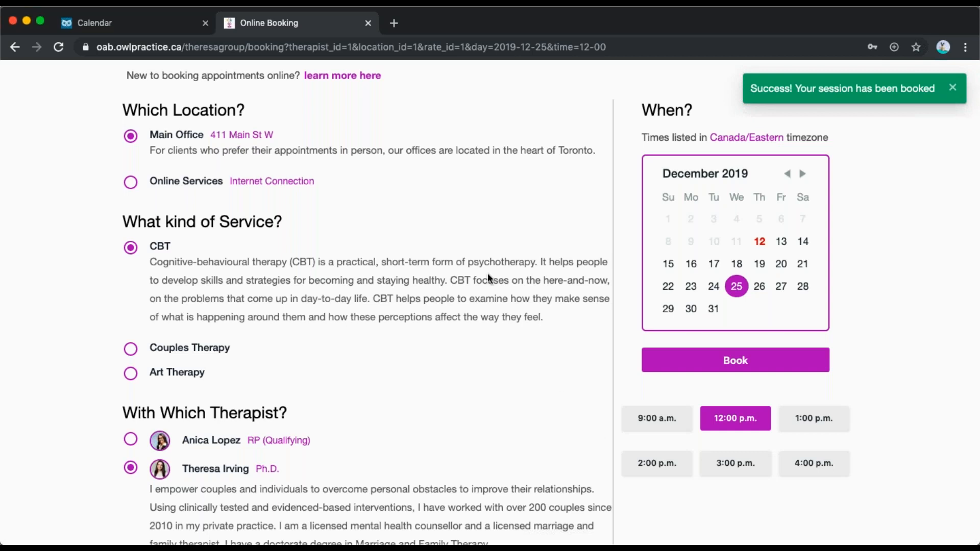
Open secure messaging and view the "Hello" conversation with the therapist
{"action": "scroll", "coordinate": [492, 253], "scroll_direction": "up", "scroll_amount": 3}
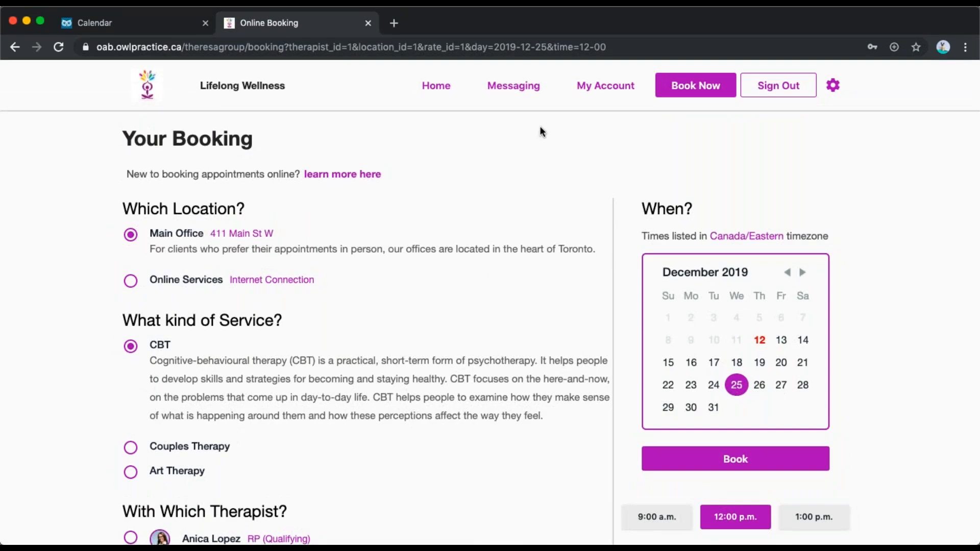
{"action": "left_click", "coordinate": [511, 87]}
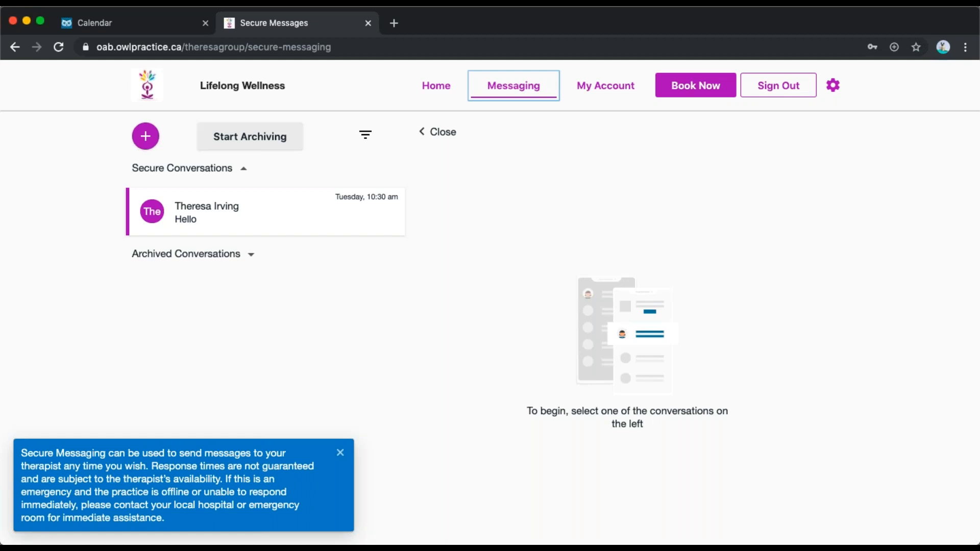
{"action": "left_click", "coordinate": [321, 215]}
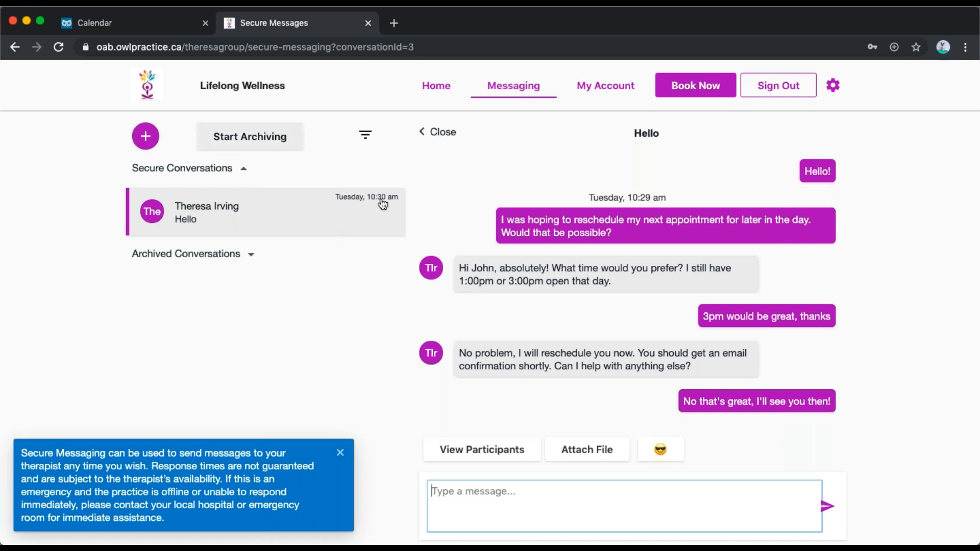
Review the client account's contact details, next session, session list and financial documents
{"action": "left_click", "coordinate": [596, 93]}
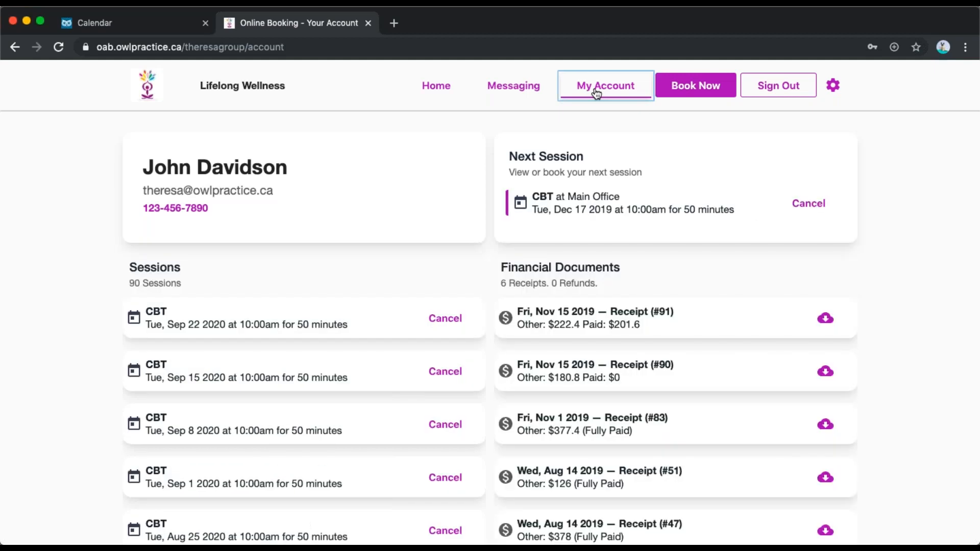
{"action": "scroll", "coordinate": [376, 210], "scroll_direction": "down", "scroll_amount": 1}
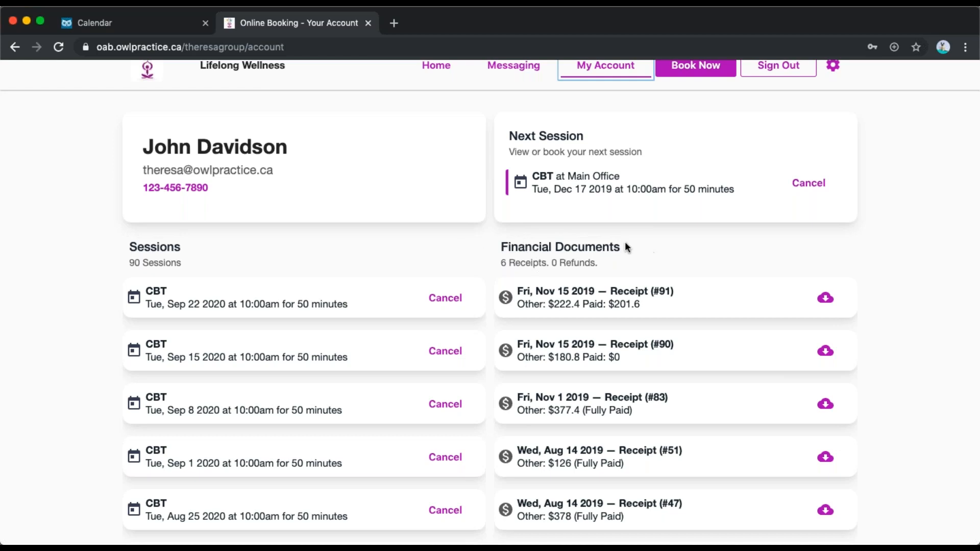
{"action": "scroll", "coordinate": [567, 244], "scroll_direction": "down", "scroll_amount": 2}
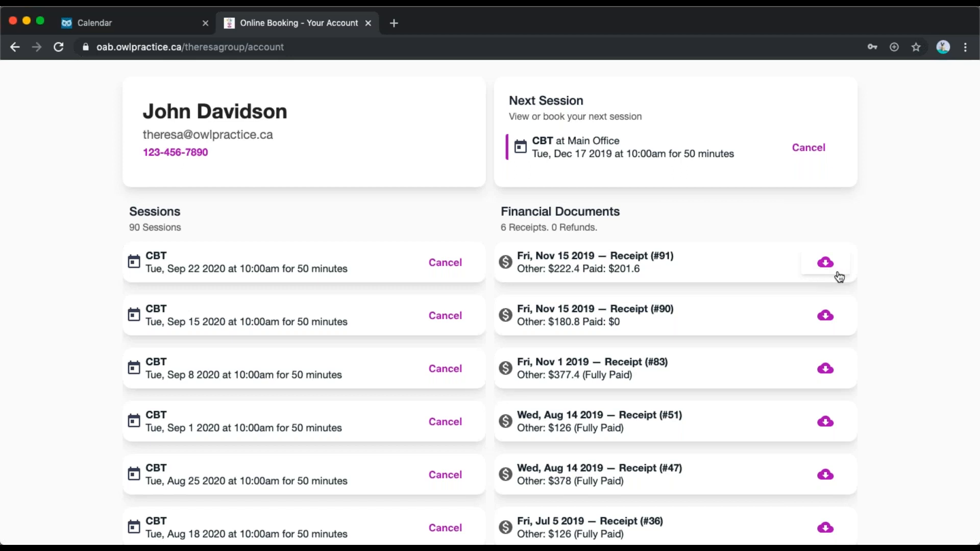
{"action": "scroll", "coordinate": [839, 278], "scroll_direction": "up", "scroll_amount": 3}
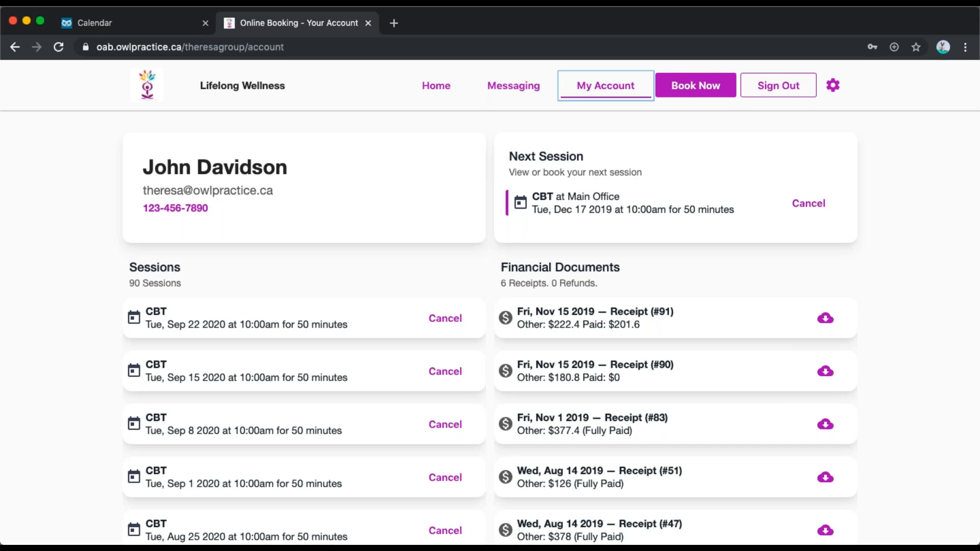
Switch to the Owl Practice admin site and review the title and content blocks in the Client Portal home page settings
{"action": "left_click", "coordinate": [159, 23]}
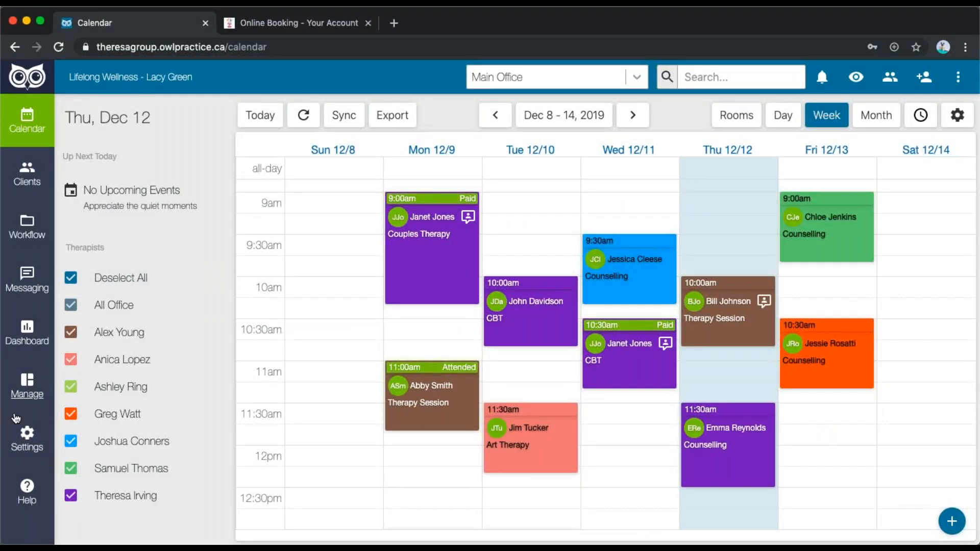
{"action": "left_click", "coordinate": [15, 444]}
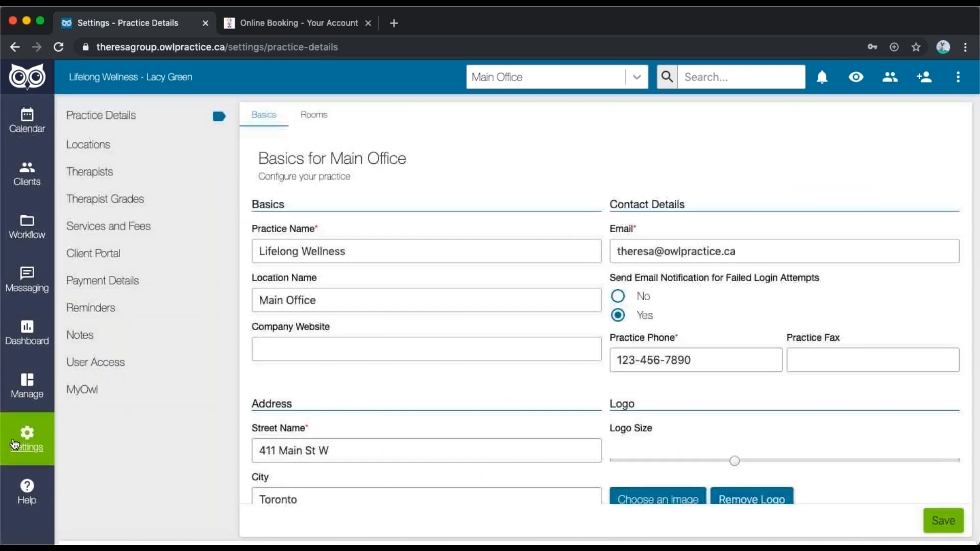
{"action": "left_click", "coordinate": [114, 265]}
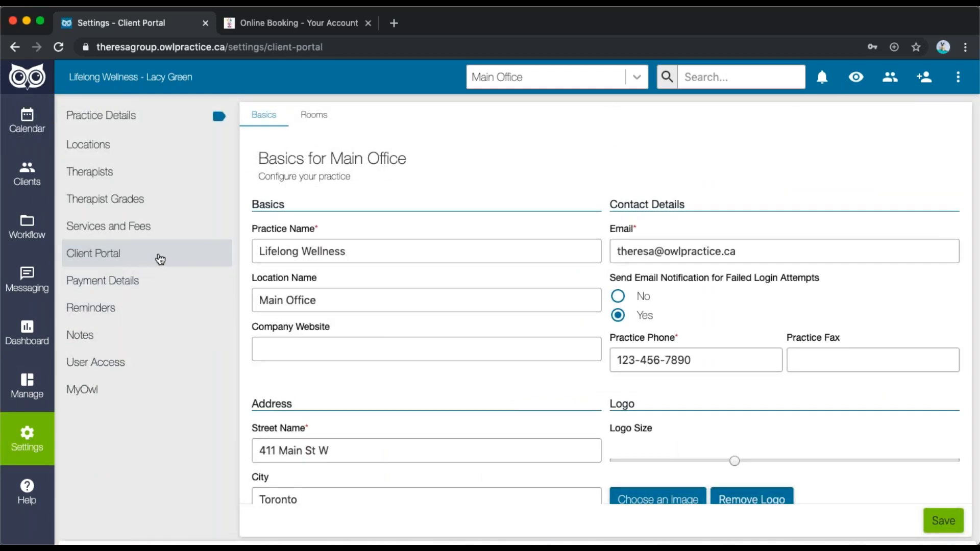
{"action": "left_click", "coordinate": [440, 122]}
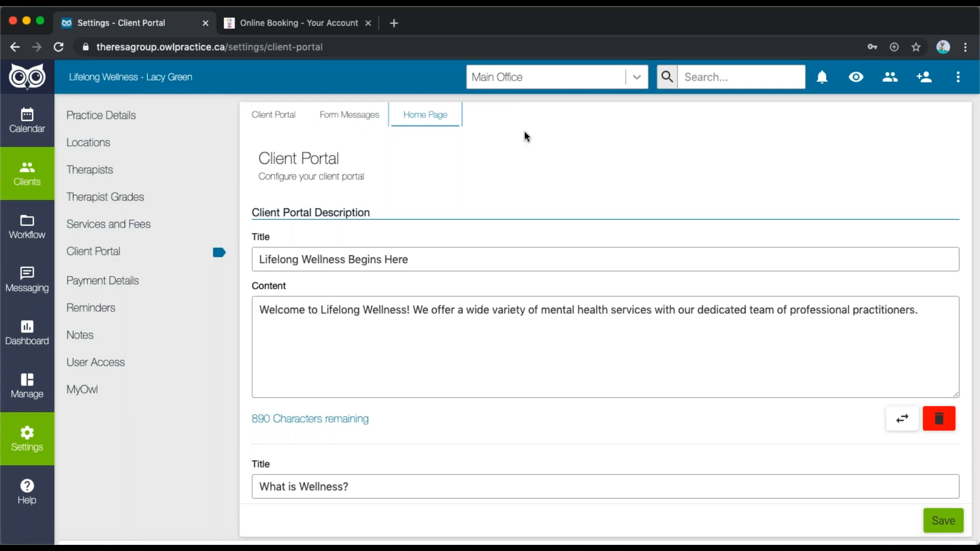
{"action": "scroll", "coordinate": [512, 225], "scroll_direction": "down", "scroll_amount": 5}
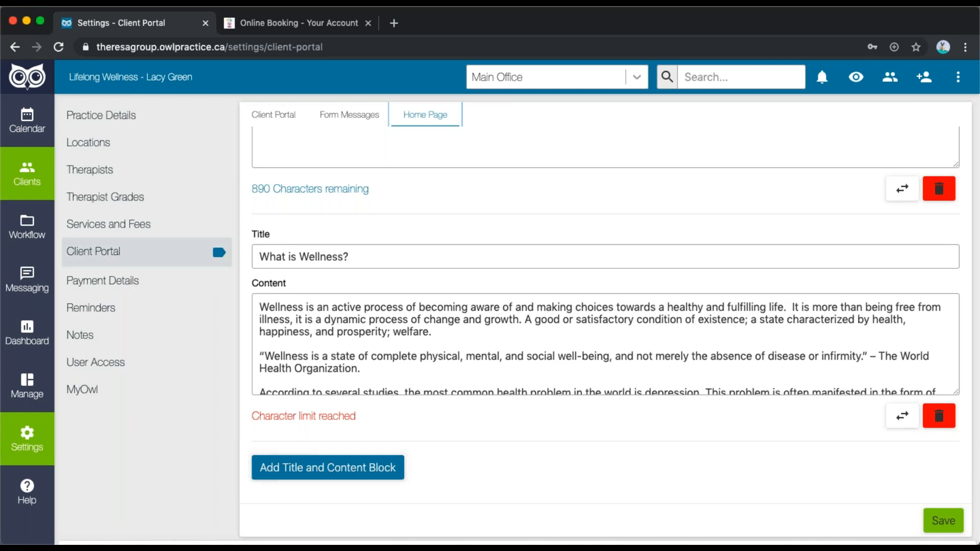
Review the Art Therapy (Individual) service's portal availability options, weekly booking hours and service description in Services and Fees, leaving them as they are
{"action": "left_click", "coordinate": [147, 224]}
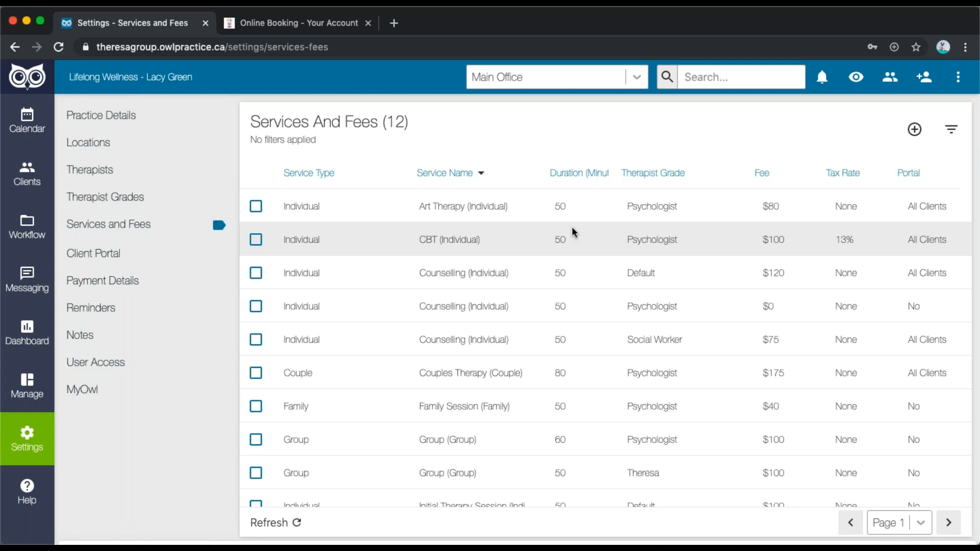
{"action": "left_click", "coordinate": [666, 209]}
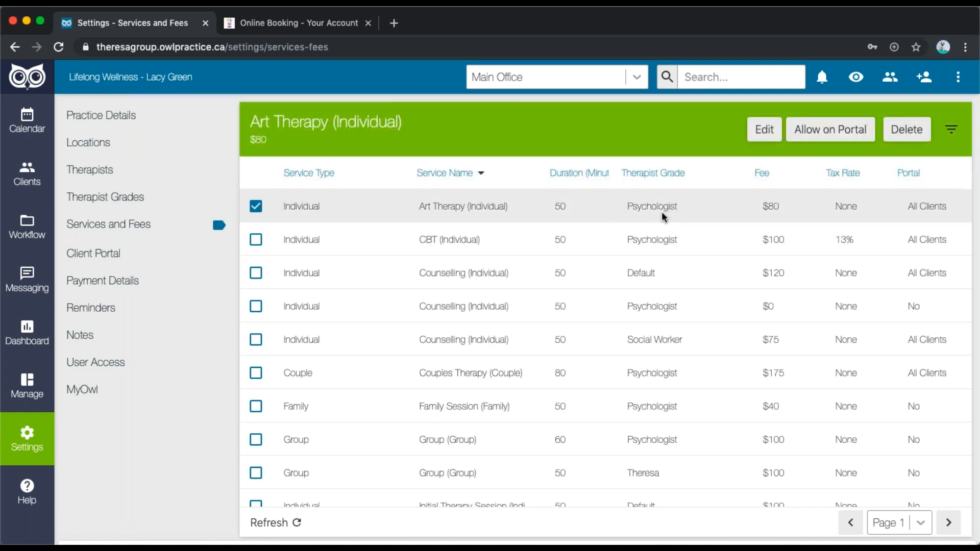
{"action": "left_click", "coordinate": [823, 133]}
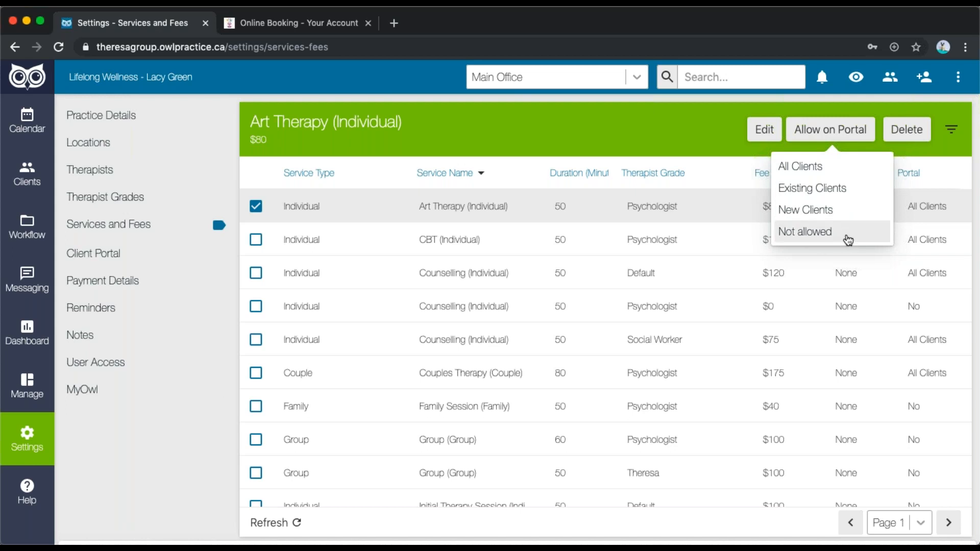
{"action": "left_click", "coordinate": [768, 137]}
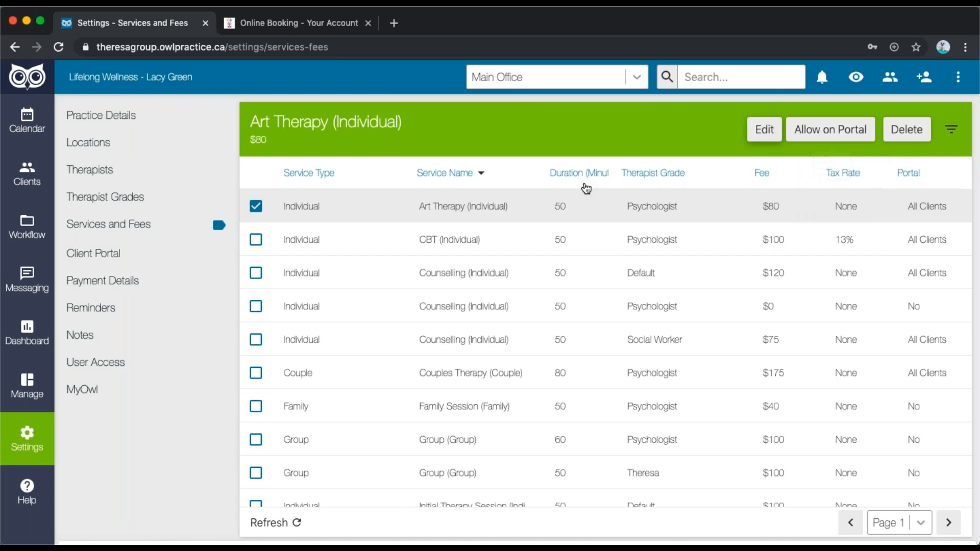
{"action": "scroll", "coordinate": [452, 207], "scroll_direction": "down", "scroll_amount": 10}
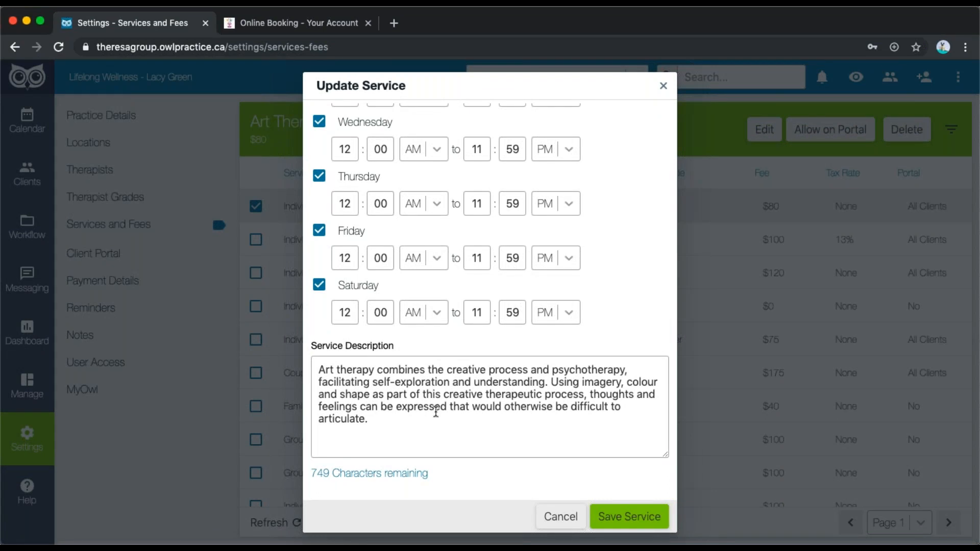
{"action": "left_click", "coordinate": [557, 517]}
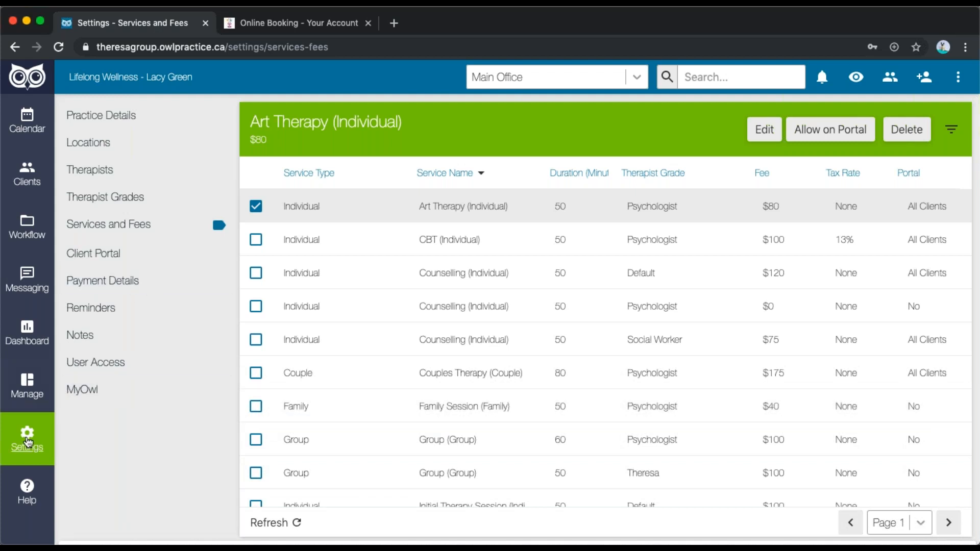
Review the psychologist's Client Portal settings in the last listed therapist record, including portal URL, profile picture, About Me text and bookable locations
{"action": "left_click", "coordinate": [201, 171]}
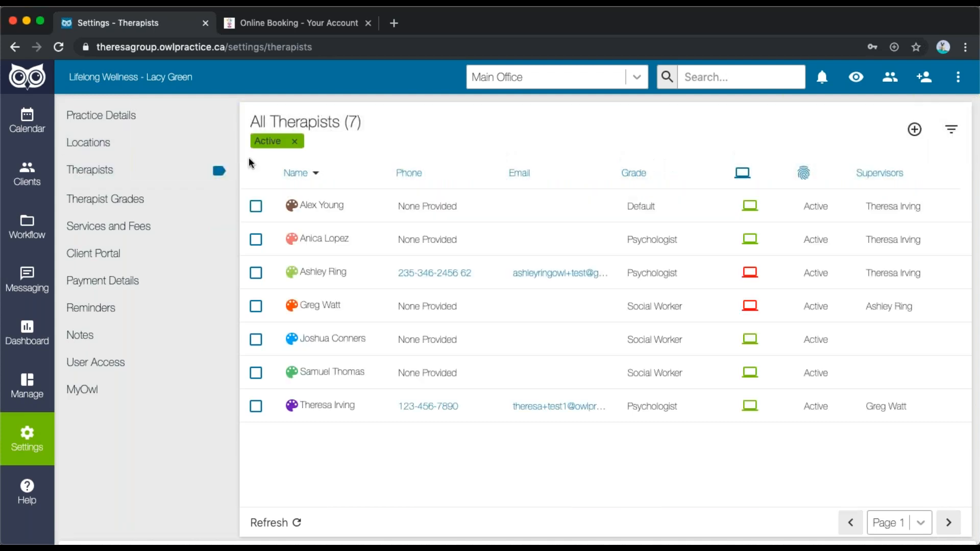
{"action": "left_click", "coordinate": [255, 407]}
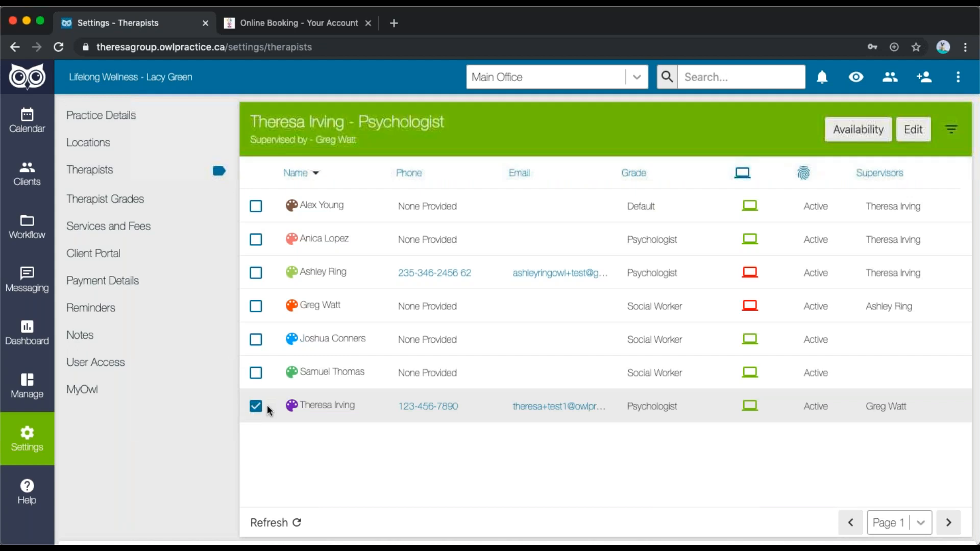
{"action": "left_click", "coordinate": [913, 129]}
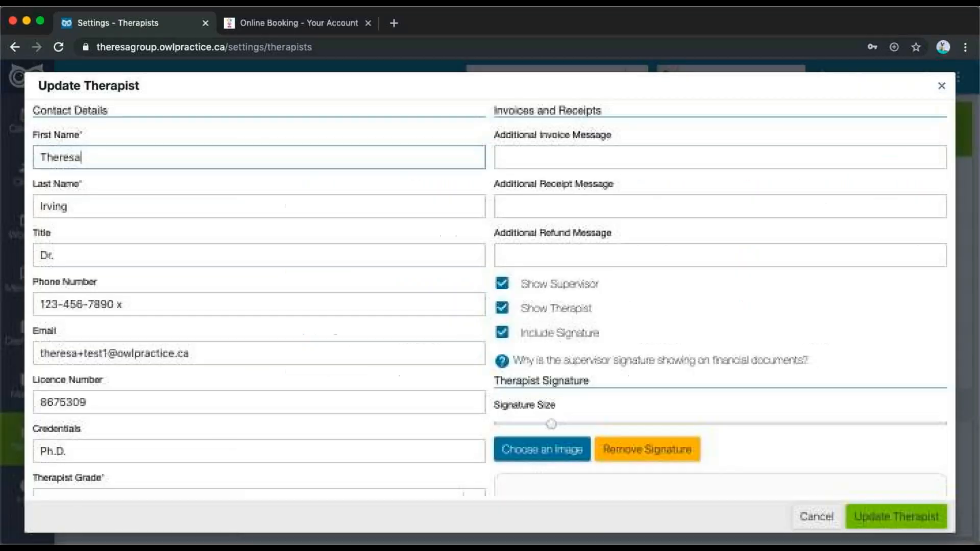
{"action": "scroll", "coordinate": [534, 237], "scroll_direction": "down", "scroll_amount": 12}
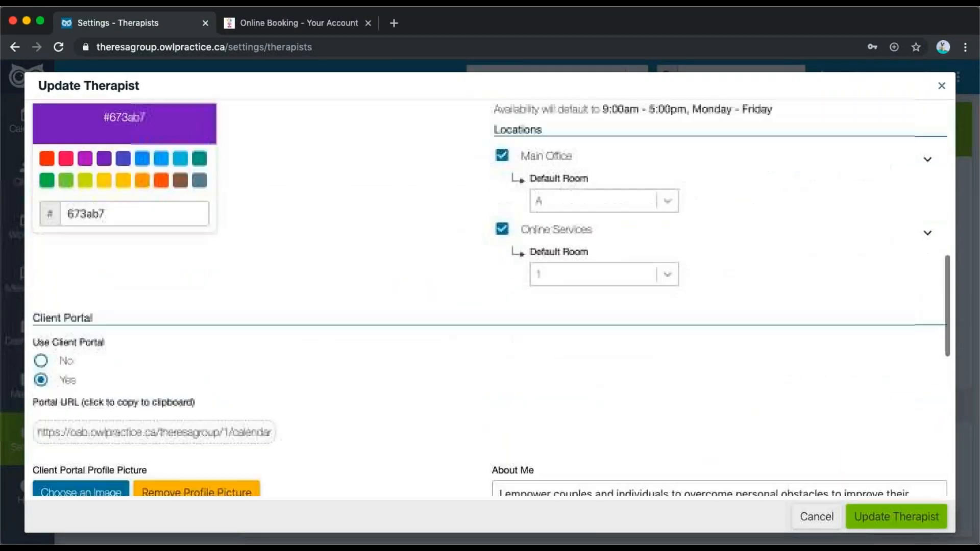
{"action": "scroll", "coordinate": [360, 278], "scroll_direction": "down", "scroll_amount": 5}
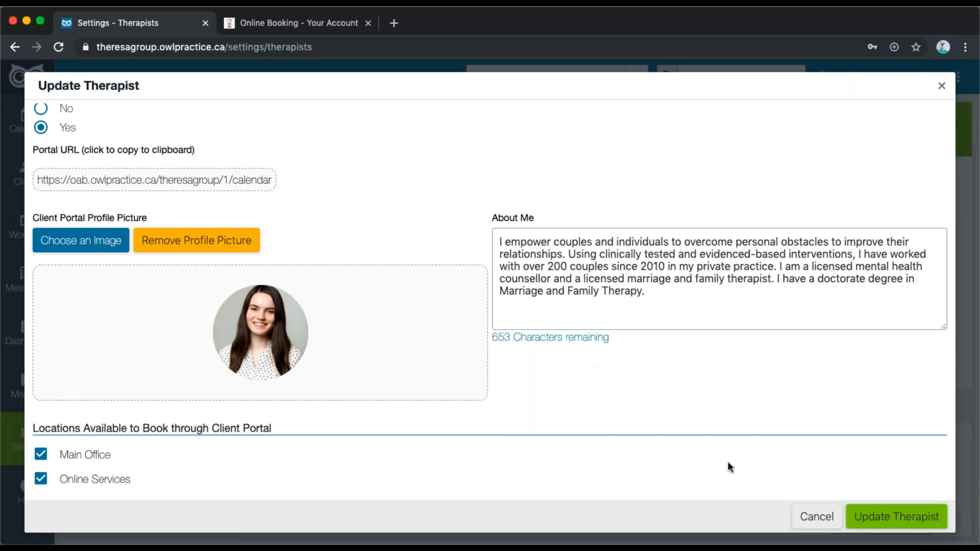
{"action": "left_click", "coordinate": [817, 516]}
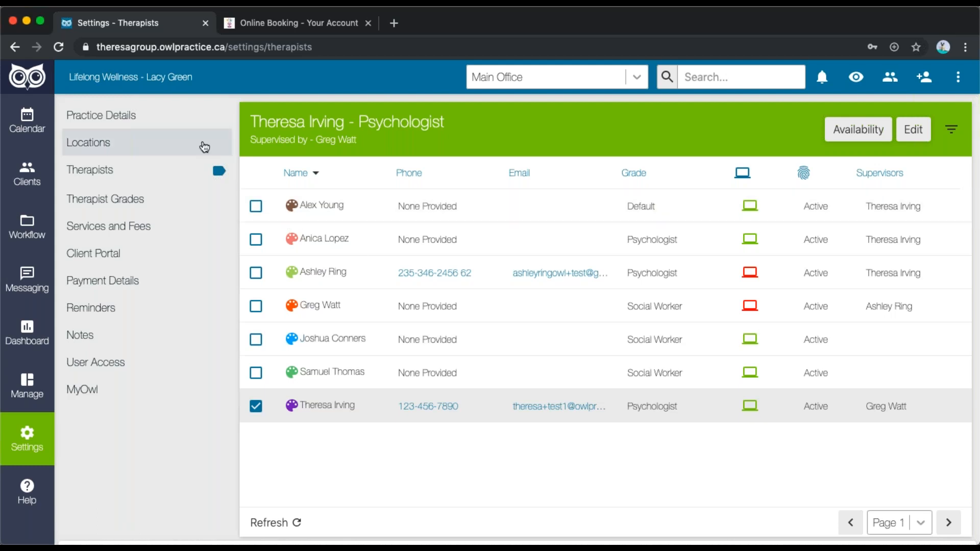
Review the Client Portal location descriptions in Practice Details for Main Office and for Online Services
{"action": "left_click", "coordinate": [142, 116]}
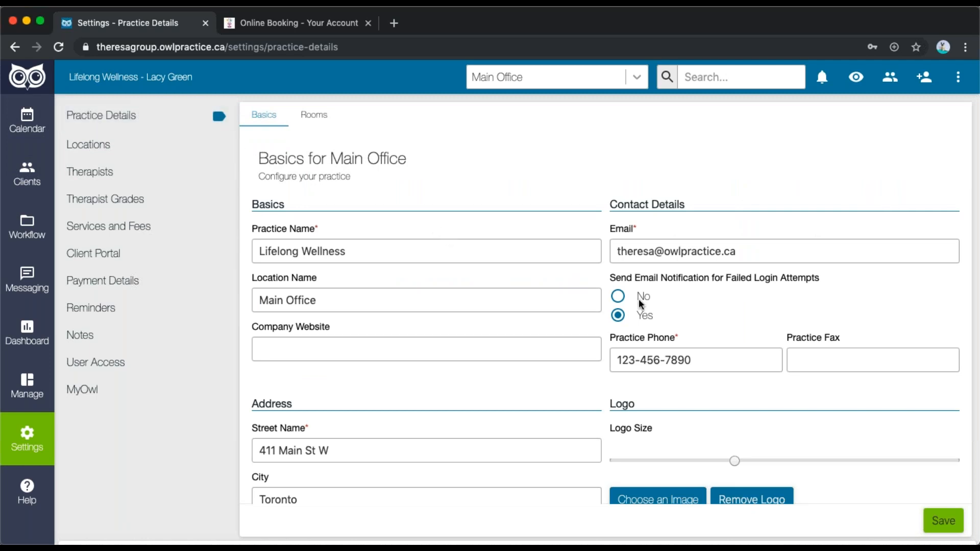
{"action": "scroll", "coordinate": [639, 303], "scroll_direction": "down", "scroll_amount": 10}
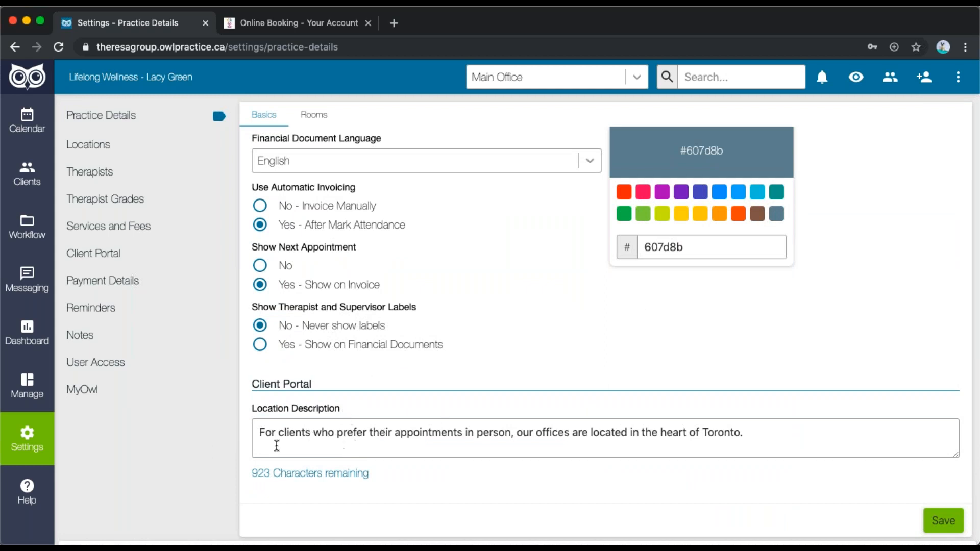
{"action": "left_click", "coordinate": [536, 82]}
{"action": "left_click", "coordinate": [516, 110]}
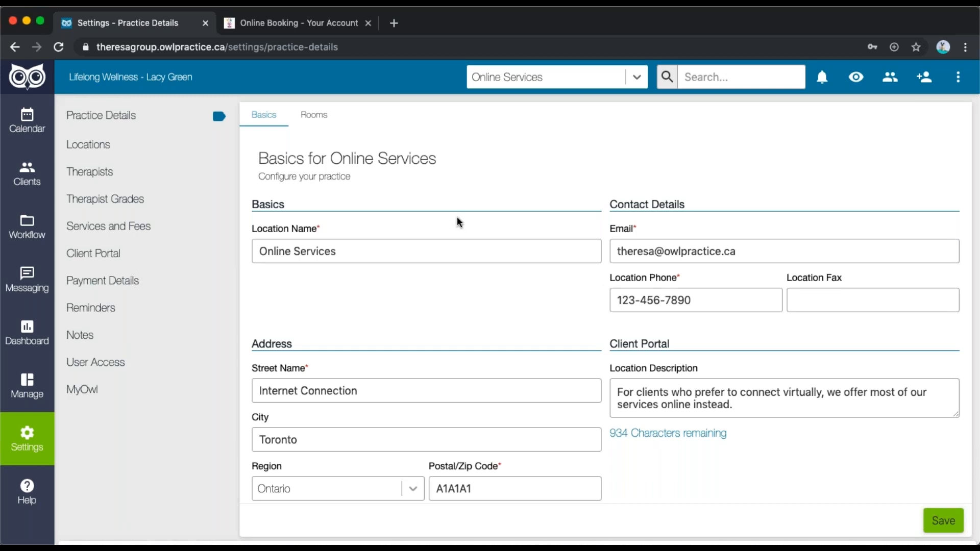
Try other Client Portal theme colors in the portal settings and choose the light blue #03a9f4
{"action": "left_click", "coordinate": [99, 266]}
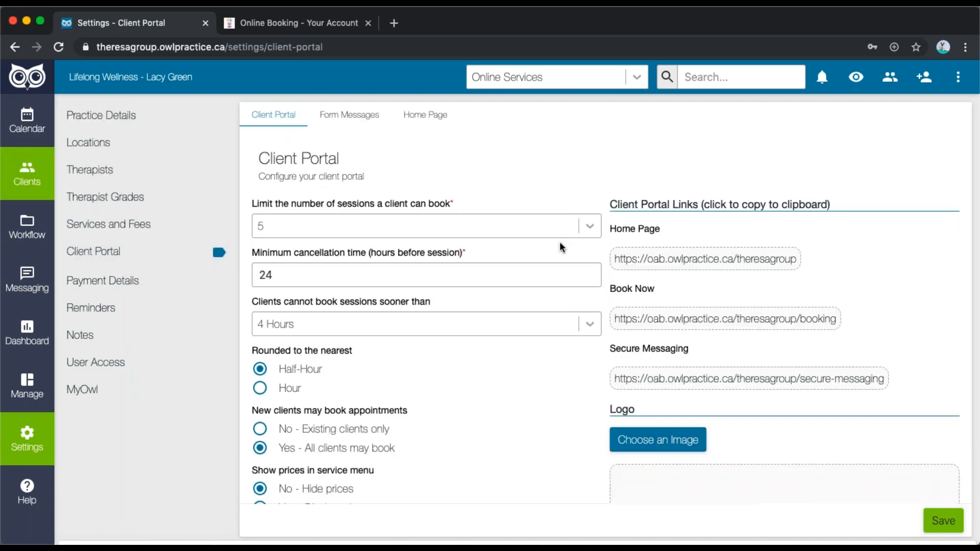
{"action": "scroll", "coordinate": [651, 259], "scroll_direction": "down", "scroll_amount": 6}
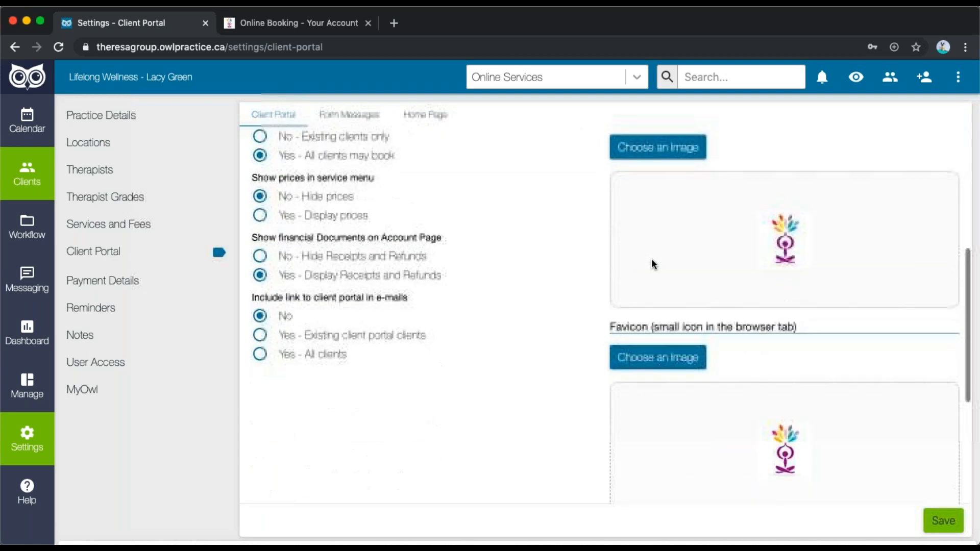
{"action": "scroll", "coordinate": [652, 258], "scroll_direction": "down", "scroll_amount": 1}
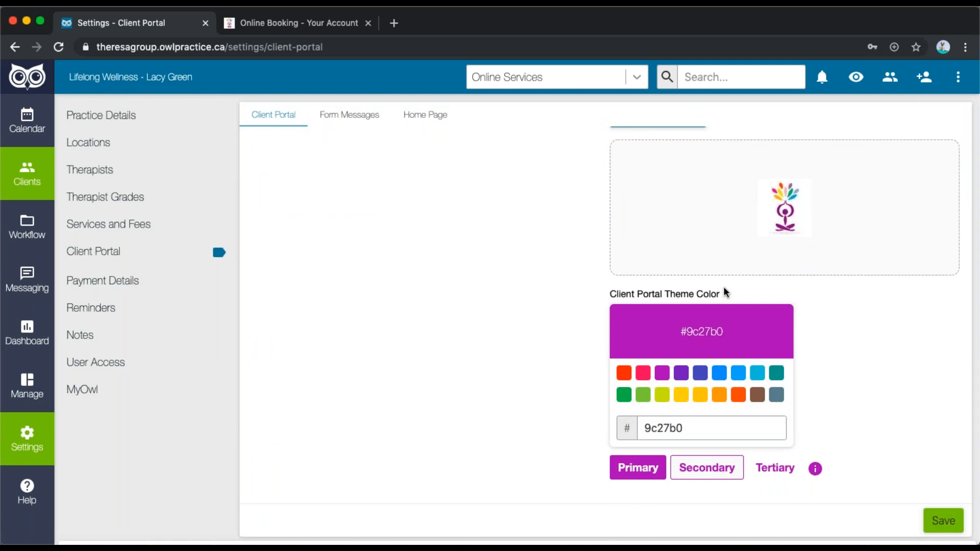
{"action": "left_click", "coordinate": [719, 373]}
{"action": "left_click", "coordinate": [662, 395]}
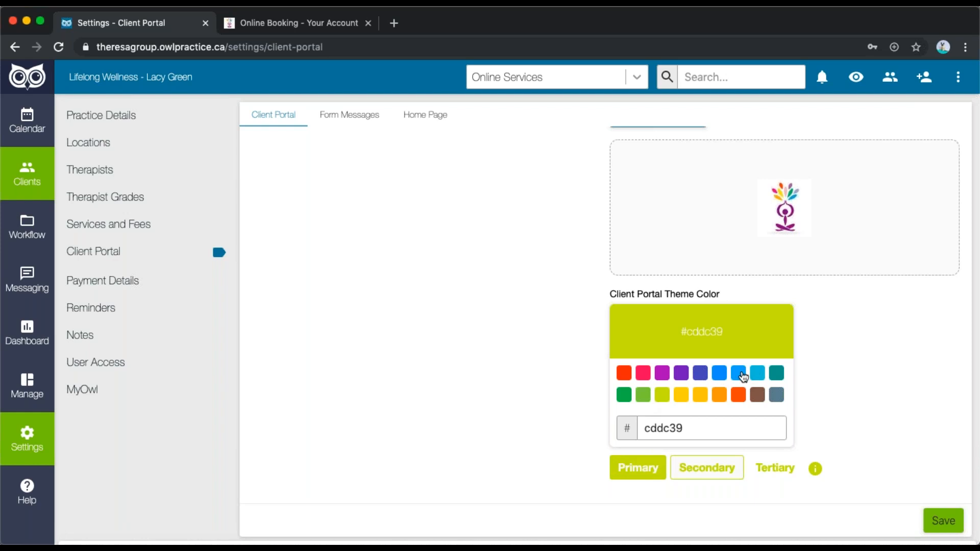
{"action": "left_click", "coordinate": [740, 375]}
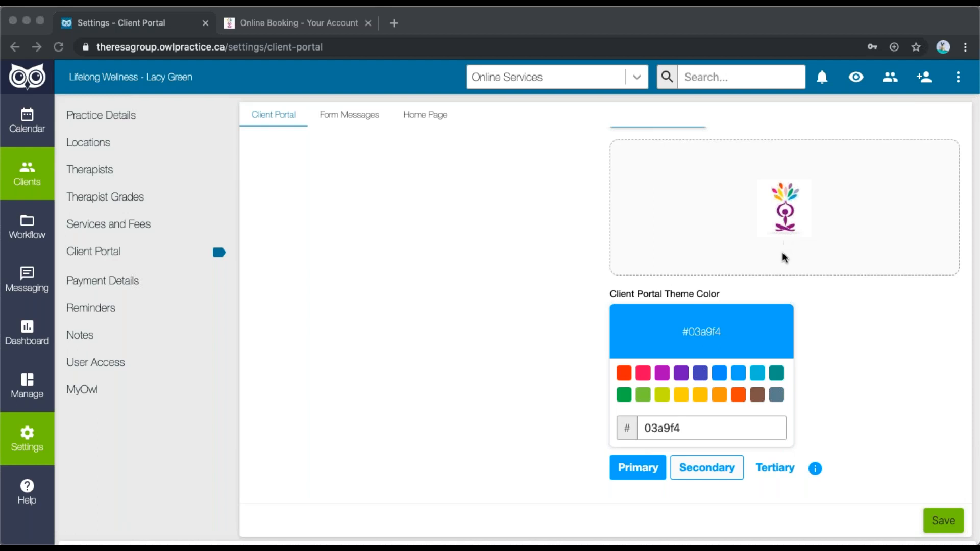
Switch to the Client Portal Updates Webinar PDF, show it full screen and advance to the Q & A slide
{"action": "left_click", "coordinate": [772, 267]}
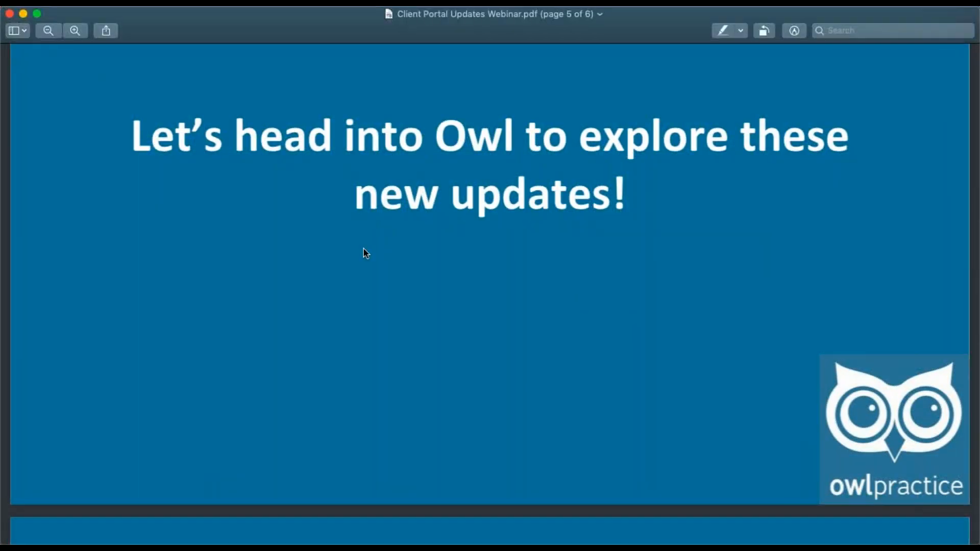
{"action": "left_click", "coordinate": [36, 14]}
{"action": "key", "text": "Right"}
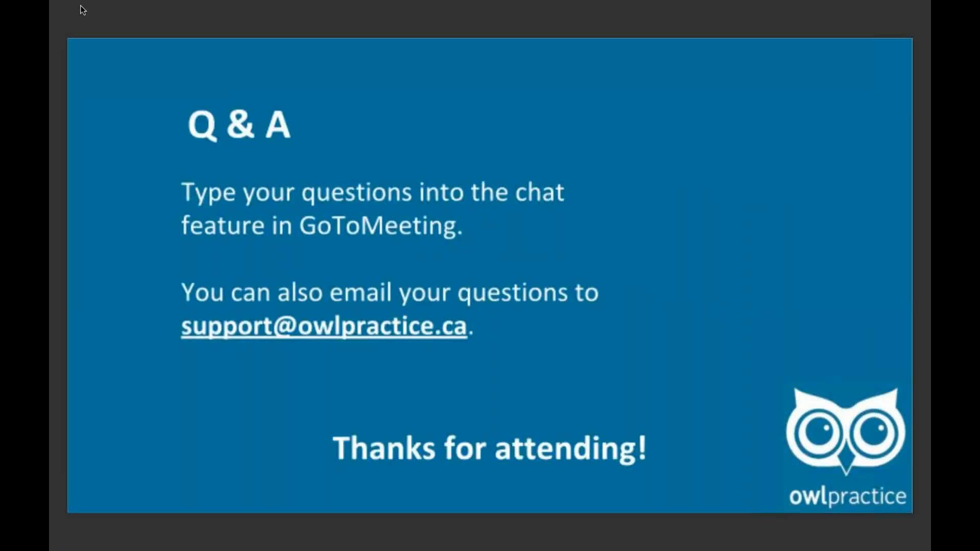
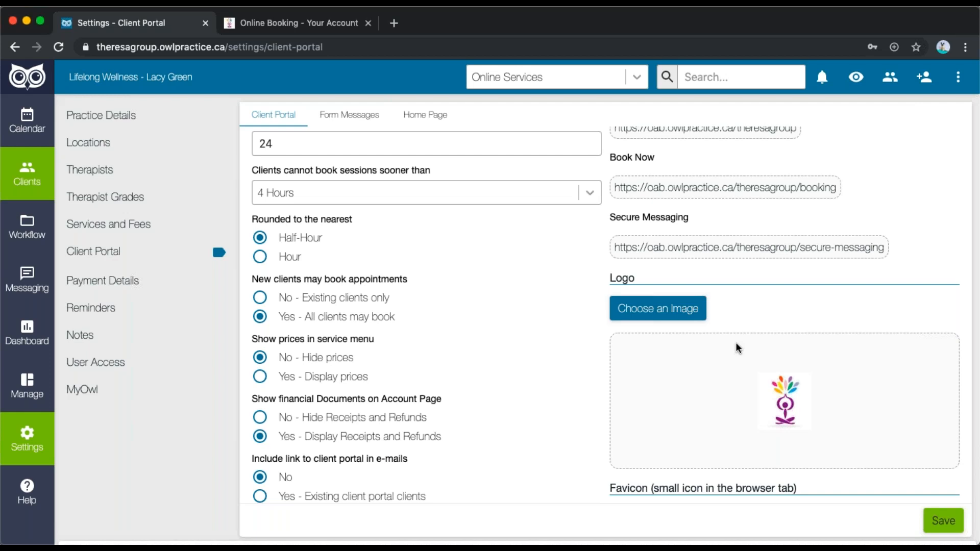
Check the client's account page, then view the actions available for the first Intake Form in the practice's managed forms
{"action": "left_click", "coordinate": [298, 22]}
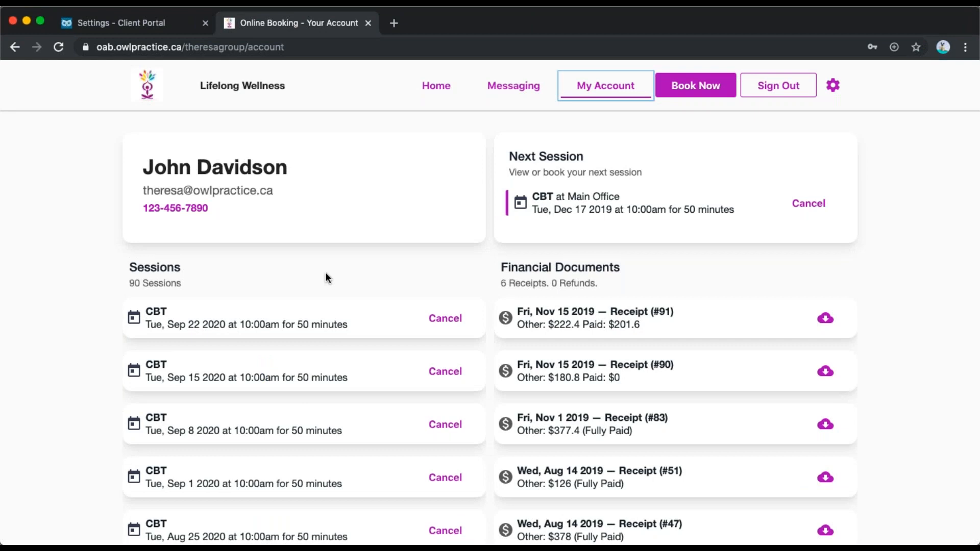
{"action": "left_click", "coordinate": [120, 25]}
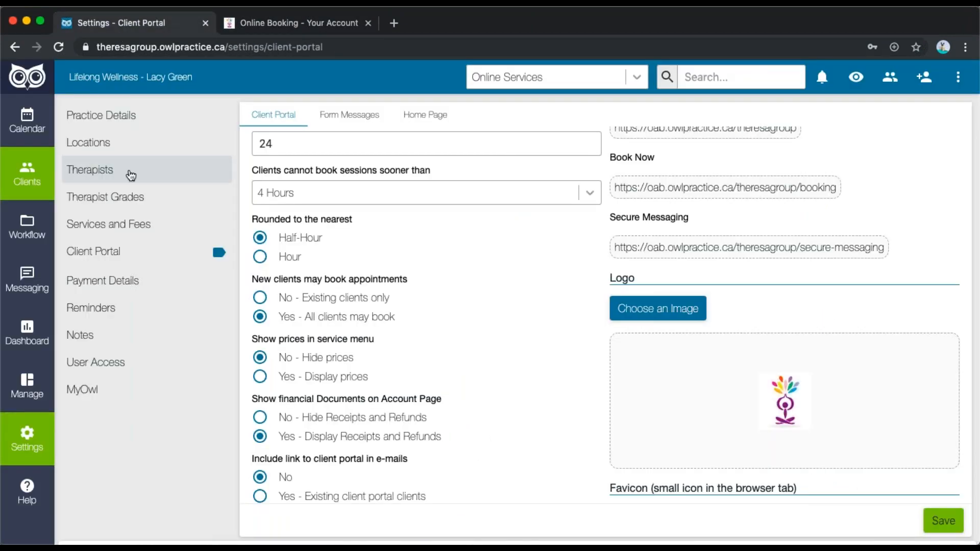
{"action": "left_click", "coordinate": [18, 372]}
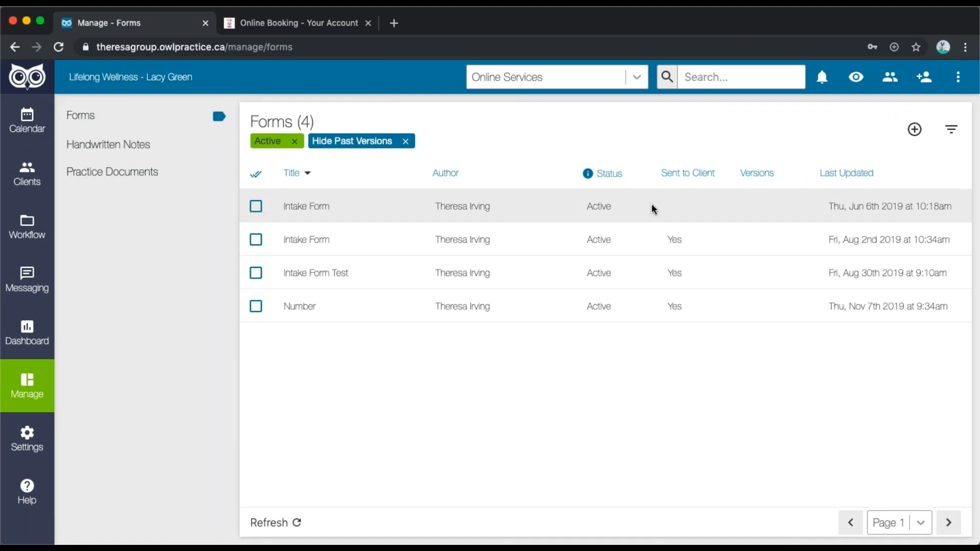
{"action": "left_click", "coordinate": [658, 203]}
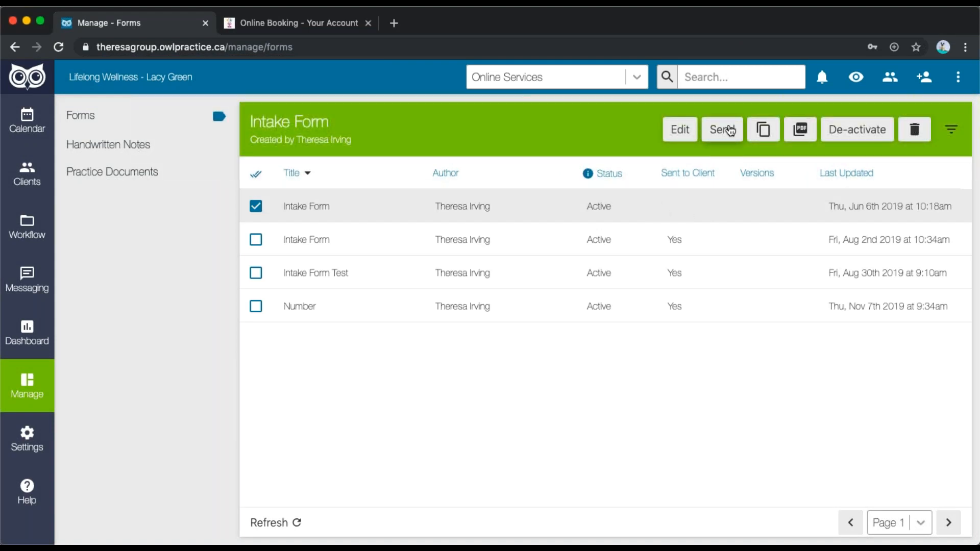
{"action": "left_click", "coordinate": [962, 35]}
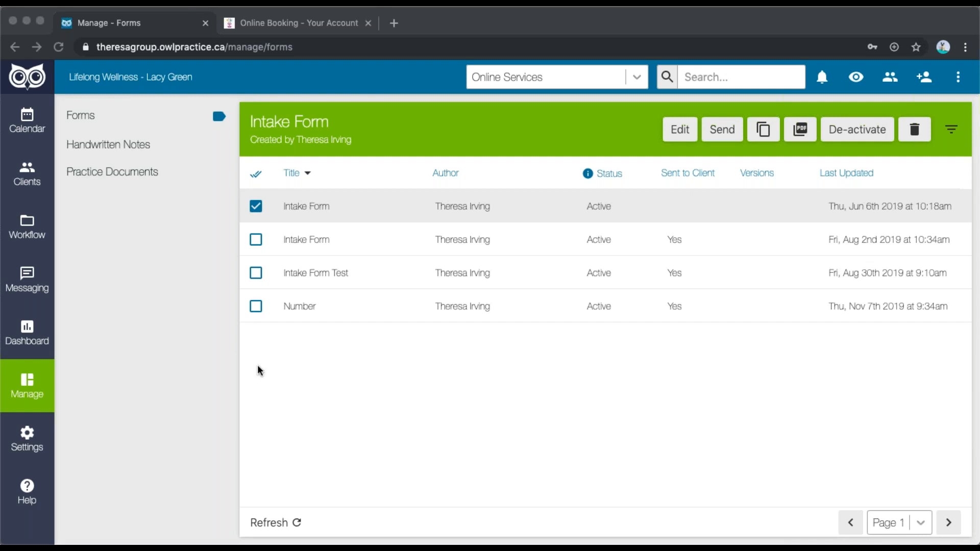
{"action": "left_click", "coordinate": [98, 311]}
{"action": "left_click", "coordinate": [615, 211]}
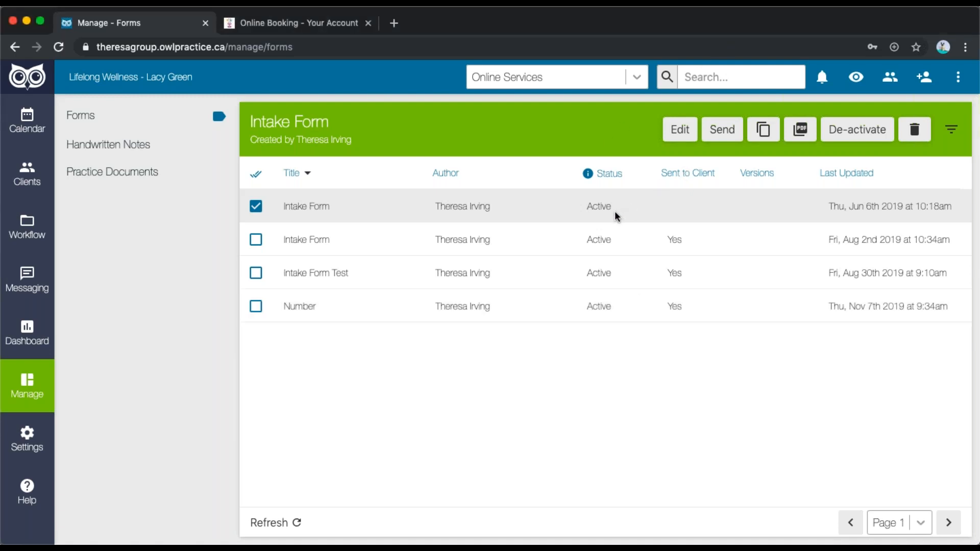
{"action": "left_click", "coordinate": [550, 216]}
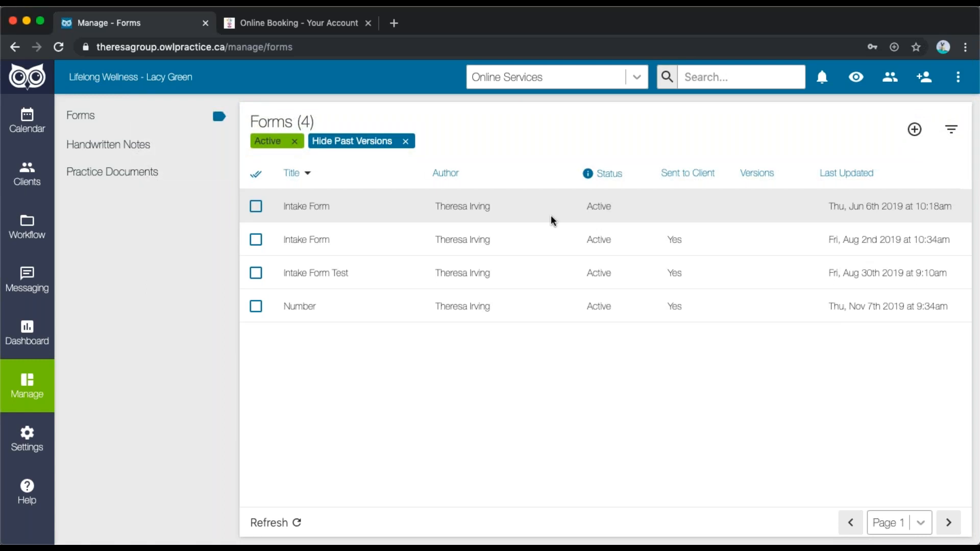
Create a new form and add the Intake Fields module to it
{"action": "left_click", "coordinate": [913, 132]}
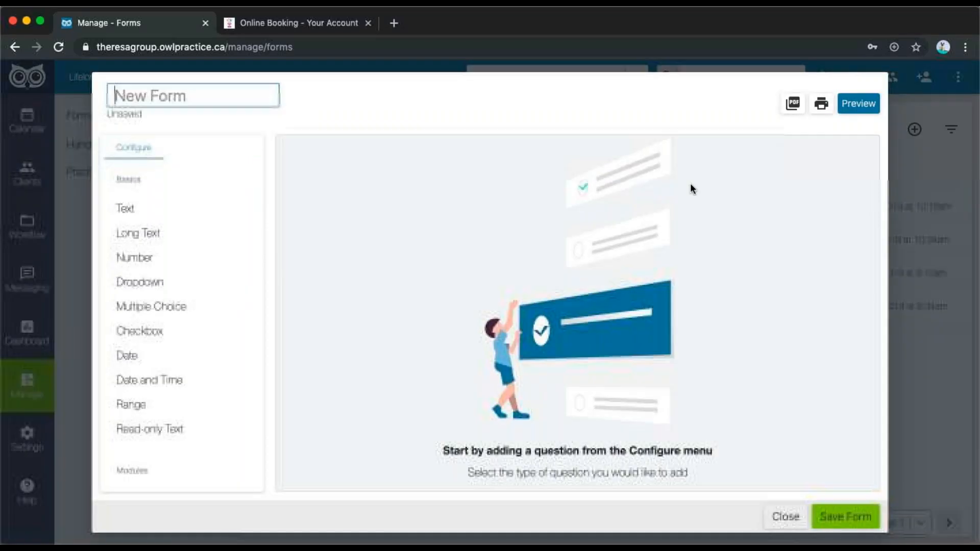
{"action": "scroll", "coordinate": [194, 256], "scroll_direction": "down", "scroll_amount": 4}
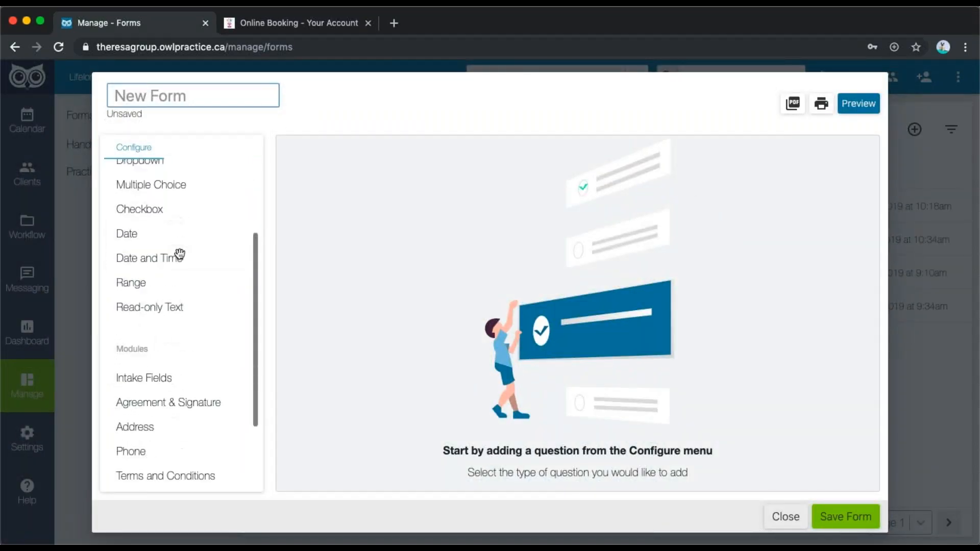
{"action": "left_click", "coordinate": [145, 304]}
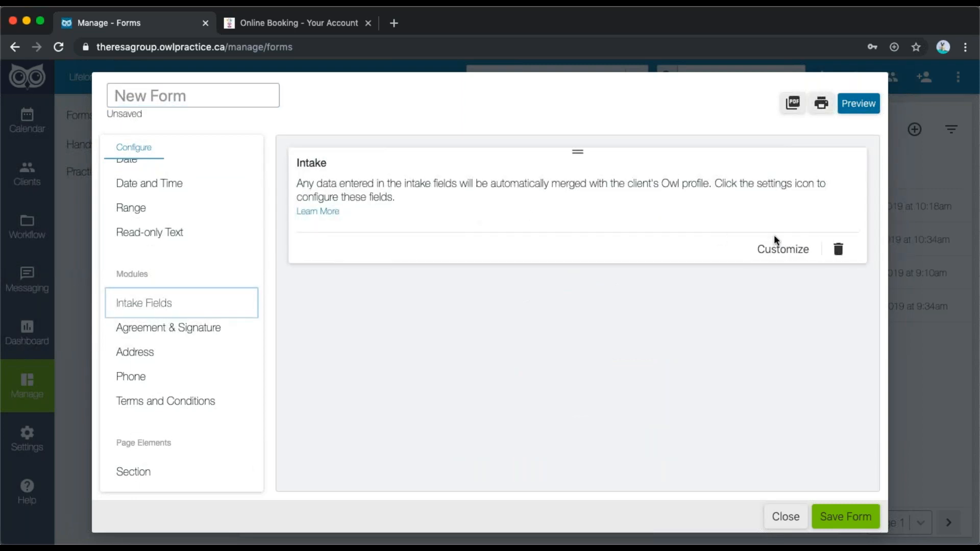
Customize the Intake module to leave out Preferred Name, Gender Identity and Email, and make First Name and Middle Name optional
{"action": "left_click", "coordinate": [771, 248]}
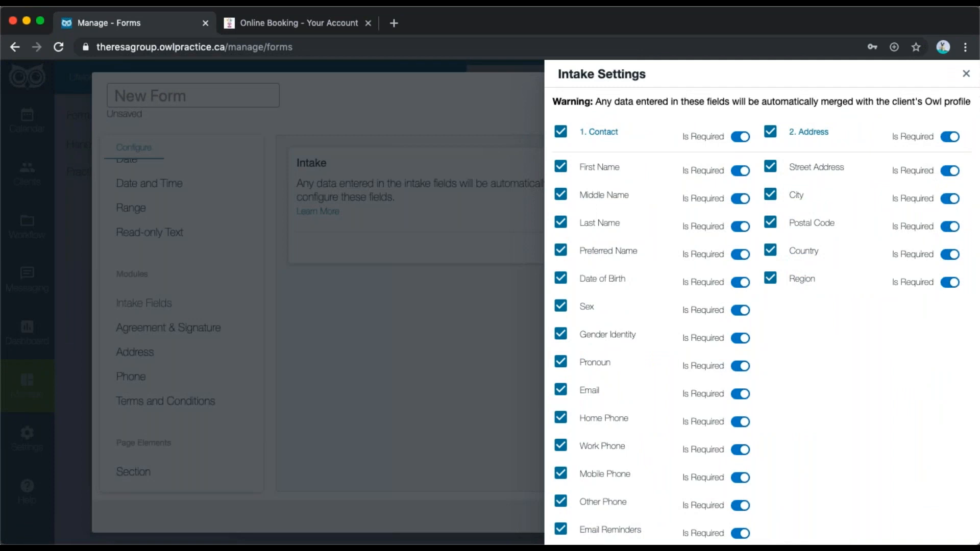
{"action": "left_click", "coordinate": [561, 251]}
{"action": "left_click", "coordinate": [560, 335]}
{"action": "left_click", "coordinate": [561, 390]}
{"action": "left_click", "coordinate": [740, 171]}
{"action": "left_click", "coordinate": [744, 201]}
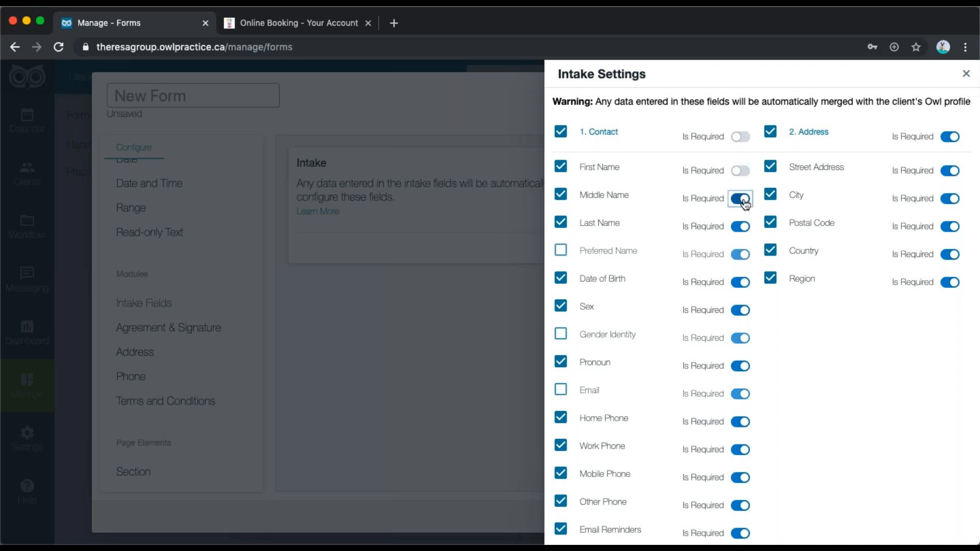
{"action": "left_click", "coordinate": [442, 308]}
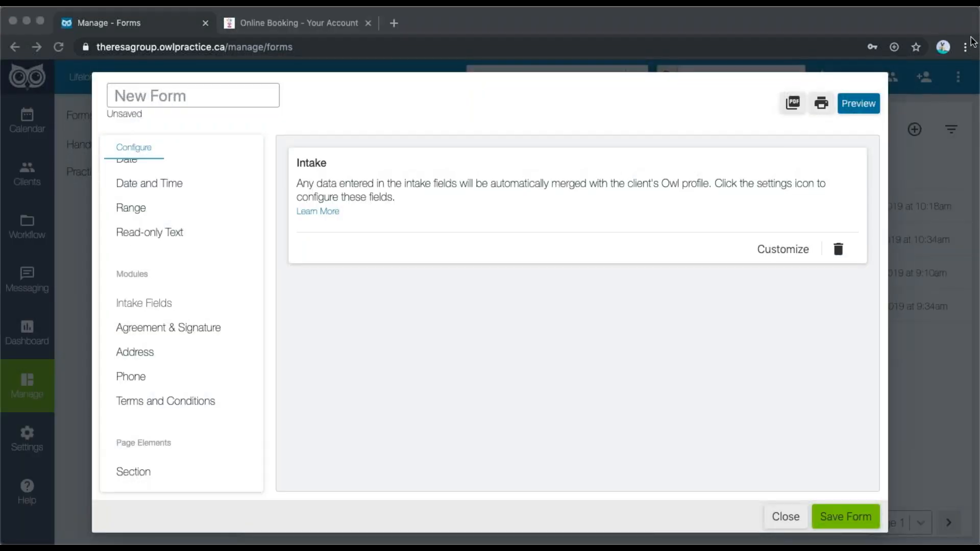
Close the new form without saving its changes
{"action": "left_click", "coordinate": [2, 256]}
{"action": "left_click", "coordinate": [3, 257]}
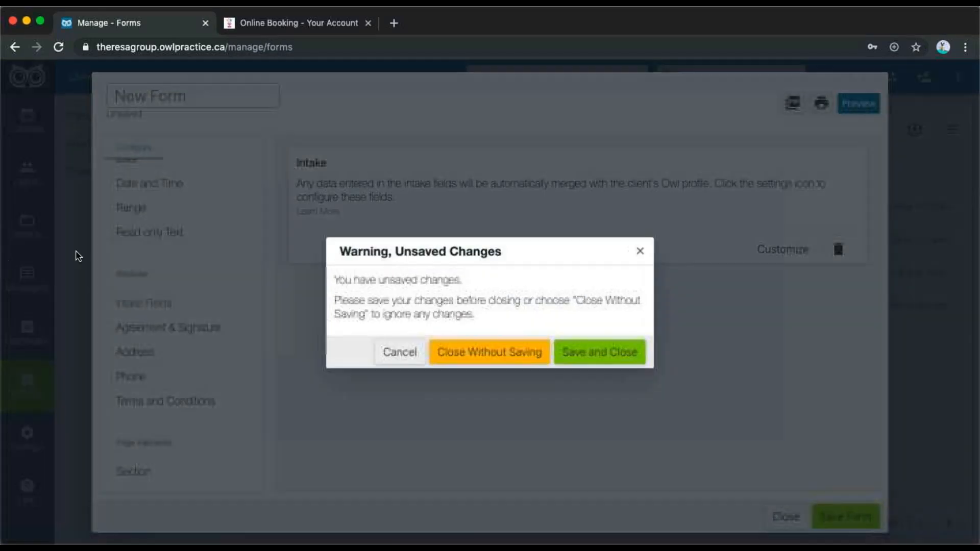
{"action": "left_click", "coordinate": [453, 347]}
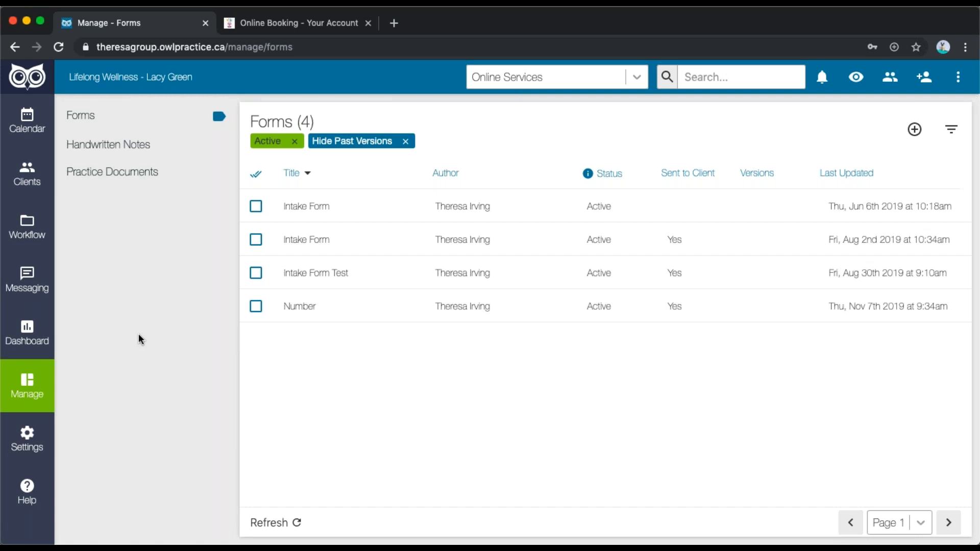
Check which client portal availability options can be set for the Art Therapy (Individual) service in the Services and Fees settings
{"action": "left_click", "coordinate": [28, 436]}
{"action": "left_click", "coordinate": [148, 229]}
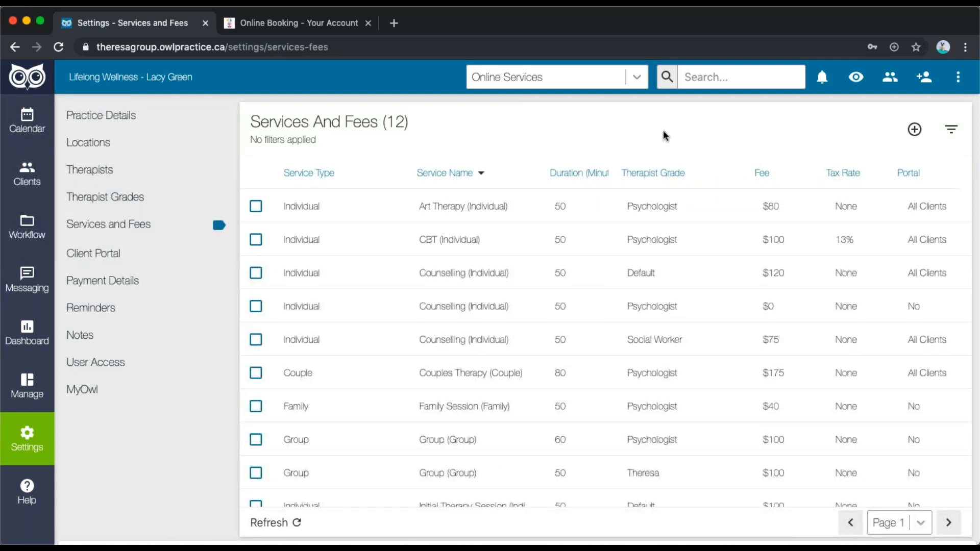
{"action": "left_click", "coordinate": [572, 209]}
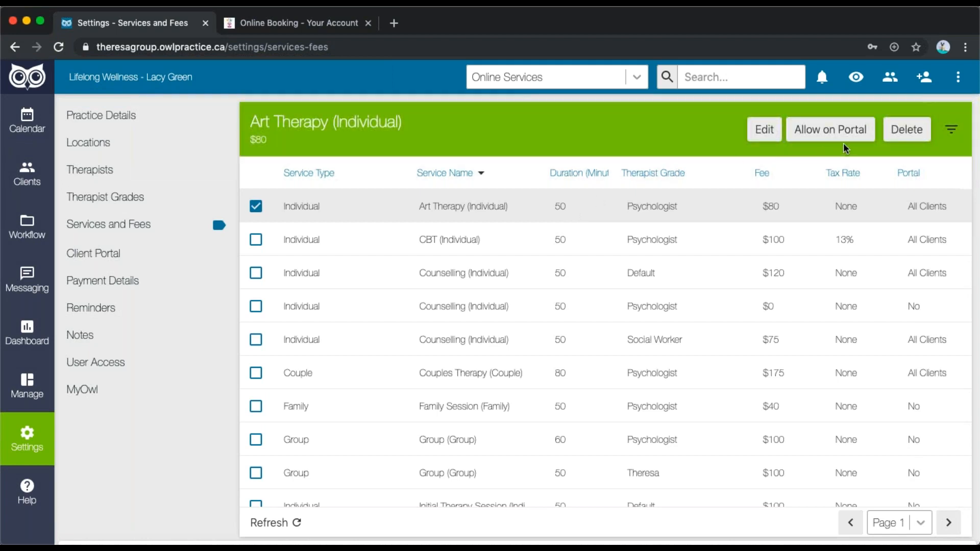
{"action": "left_click", "coordinate": [804, 132]}
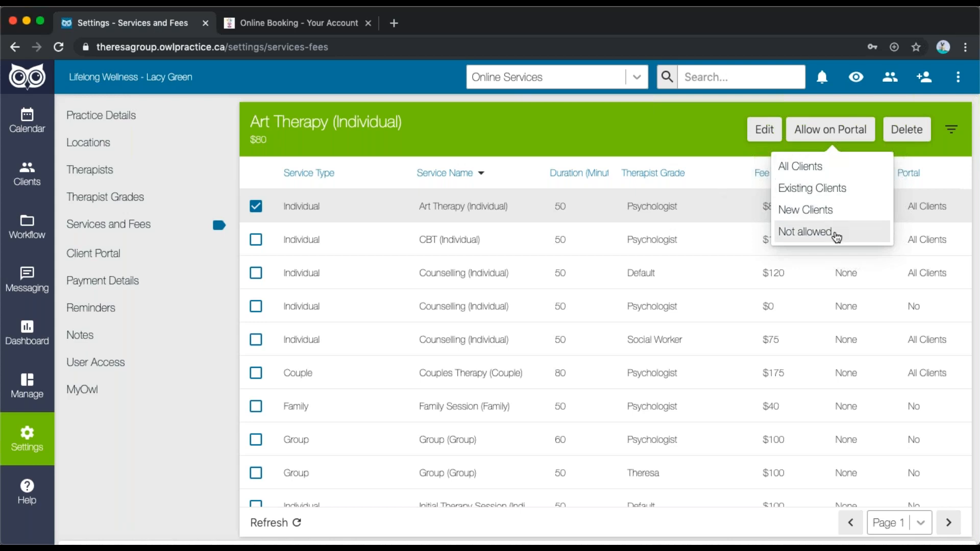
{"action": "left_click", "coordinate": [823, 132]}
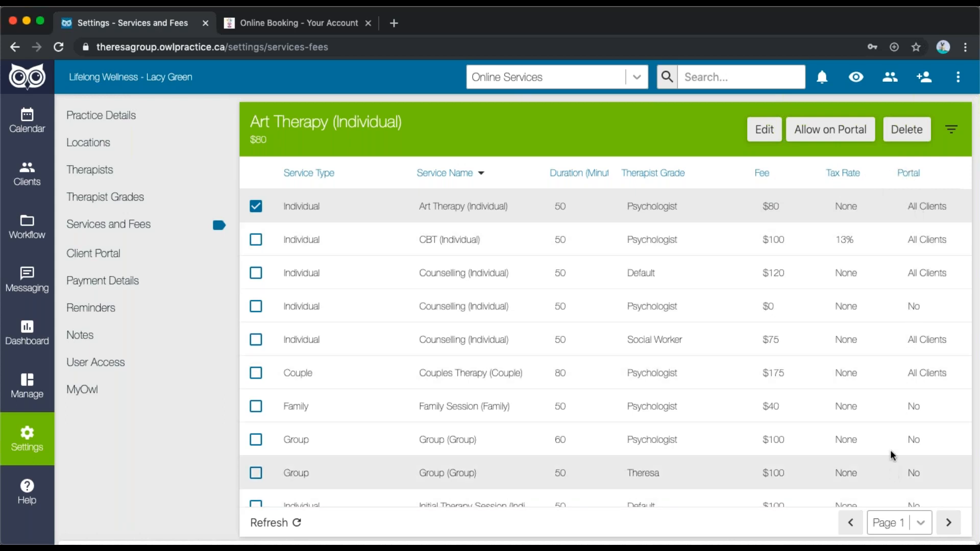
{"action": "left_click", "coordinate": [967, 35]}
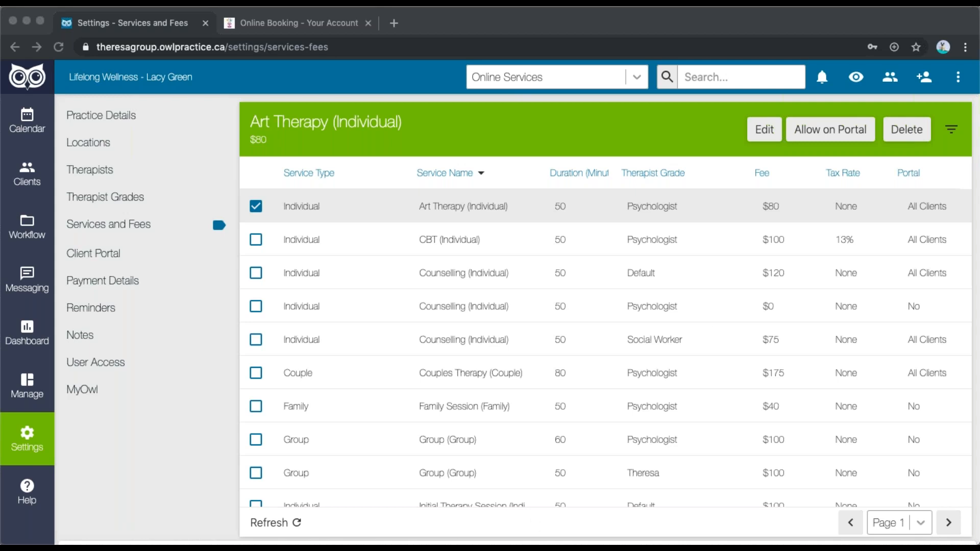
{"action": "left_click", "coordinate": [101, 469]}
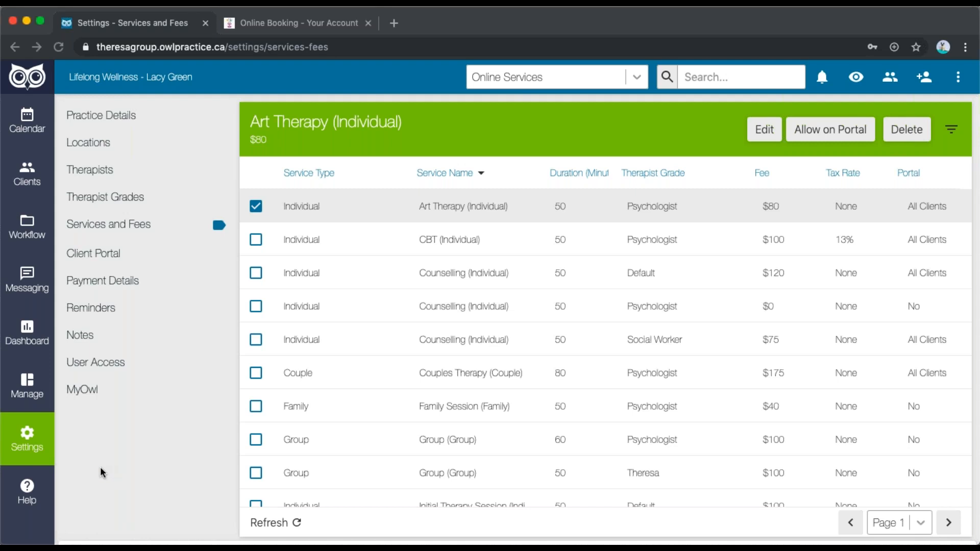